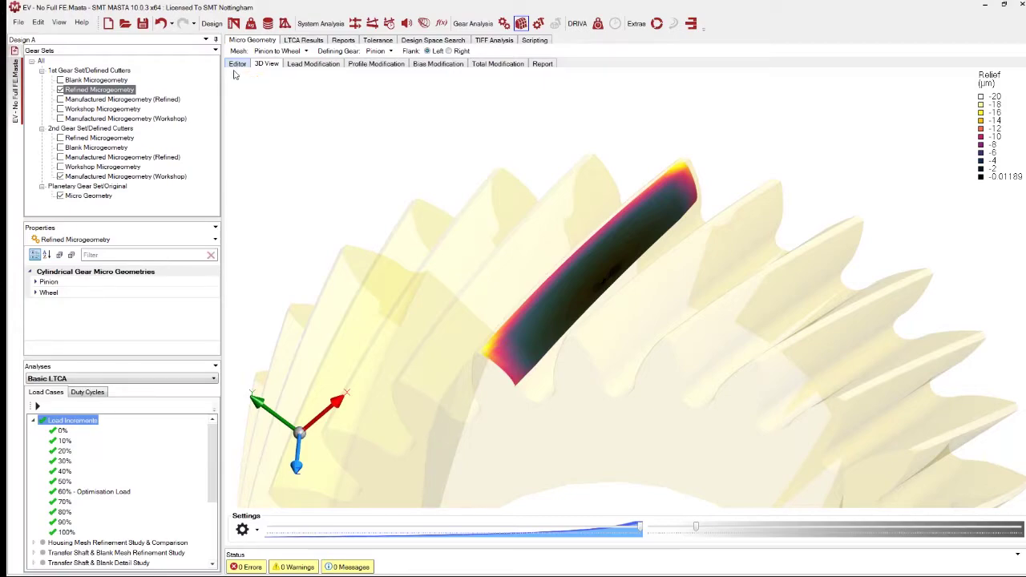
# Review the overview, lead relief, profile relief and bias data of the 1st gear set's Refined Microgeometry in the micro geometry editor
pyautogui.click(237, 64)
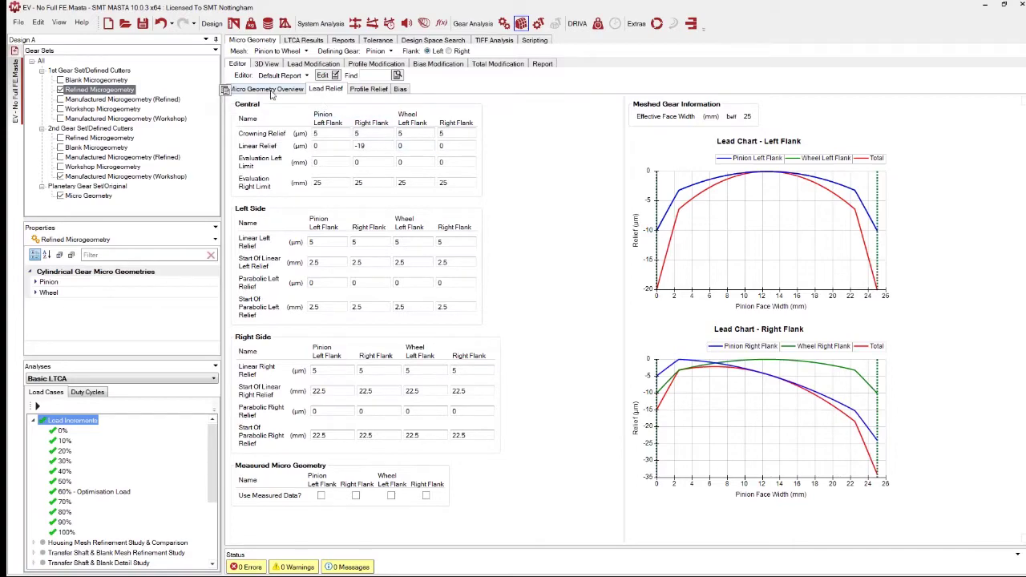
pyautogui.click(228, 89)
pyautogui.moveTo(256, 107)
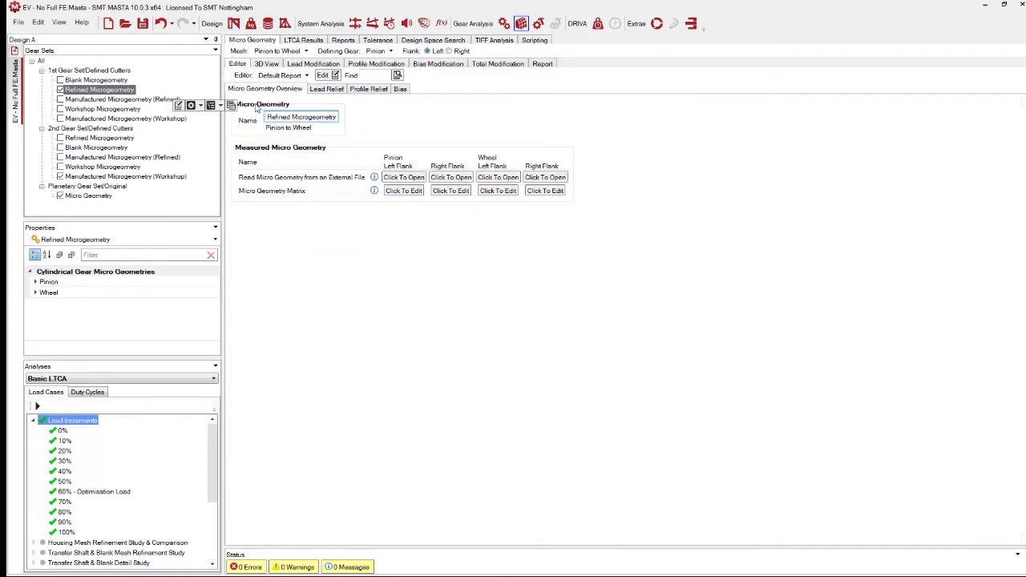
pyautogui.click(326, 89)
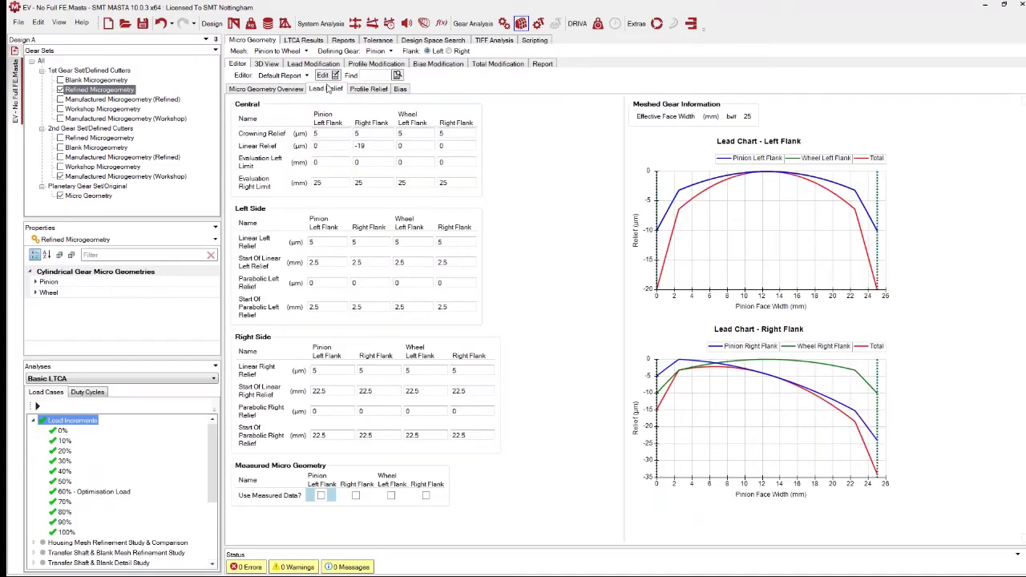
pyautogui.click(368, 89)
pyautogui.click(326, 89)
pyautogui.click(400, 90)
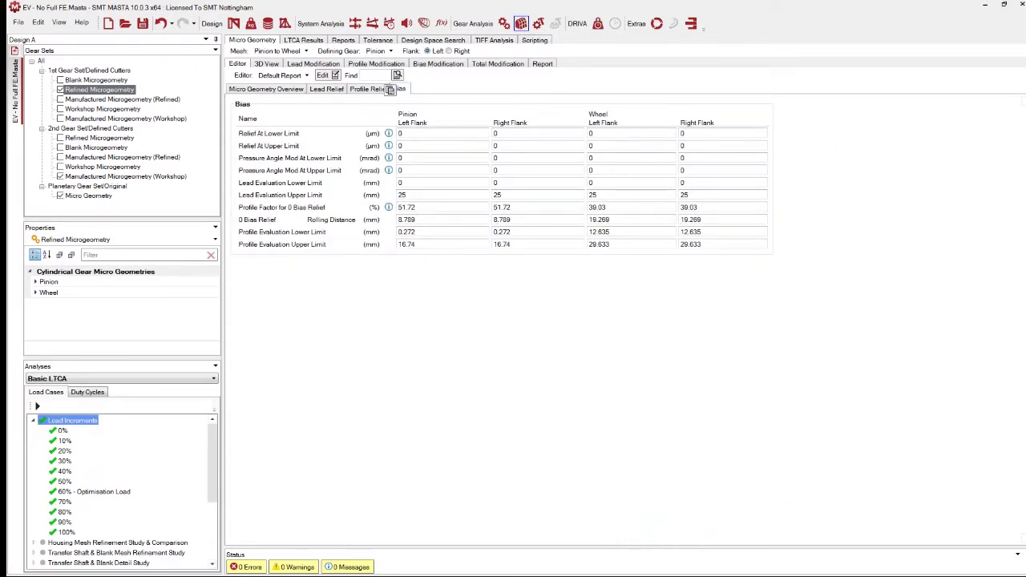
pyautogui.click(245, 90)
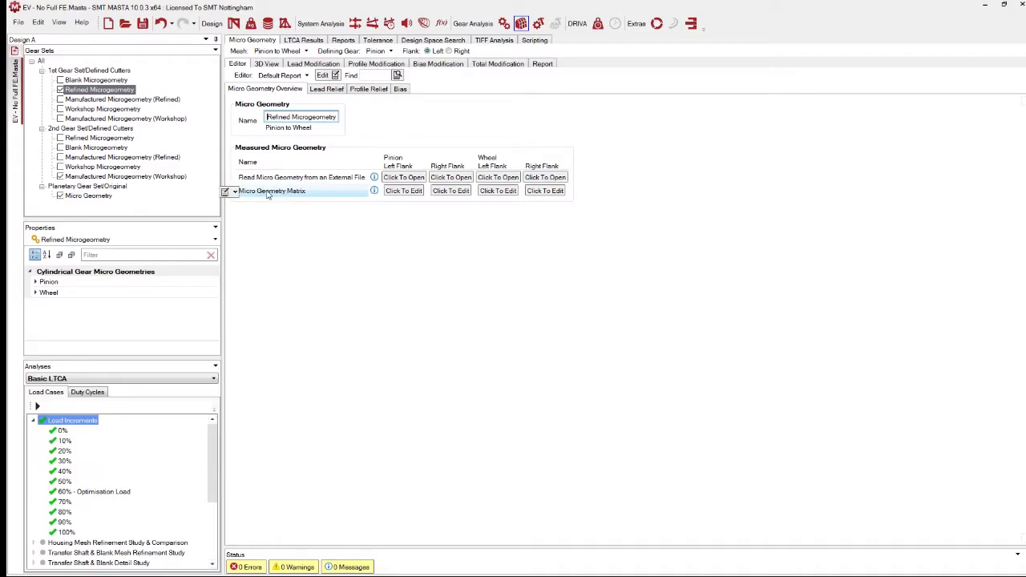
# Inspect the measured micro geometry matrix for the pinion's left flank, enlarging its roll distance row, and close it without saving
pyautogui.moveTo(267, 196)
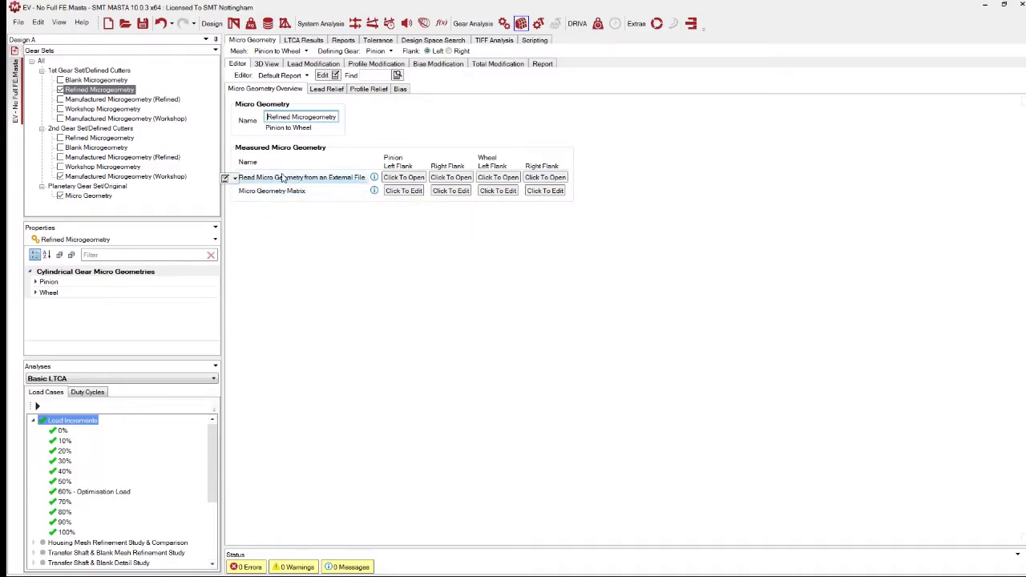
pyautogui.moveTo(280, 179)
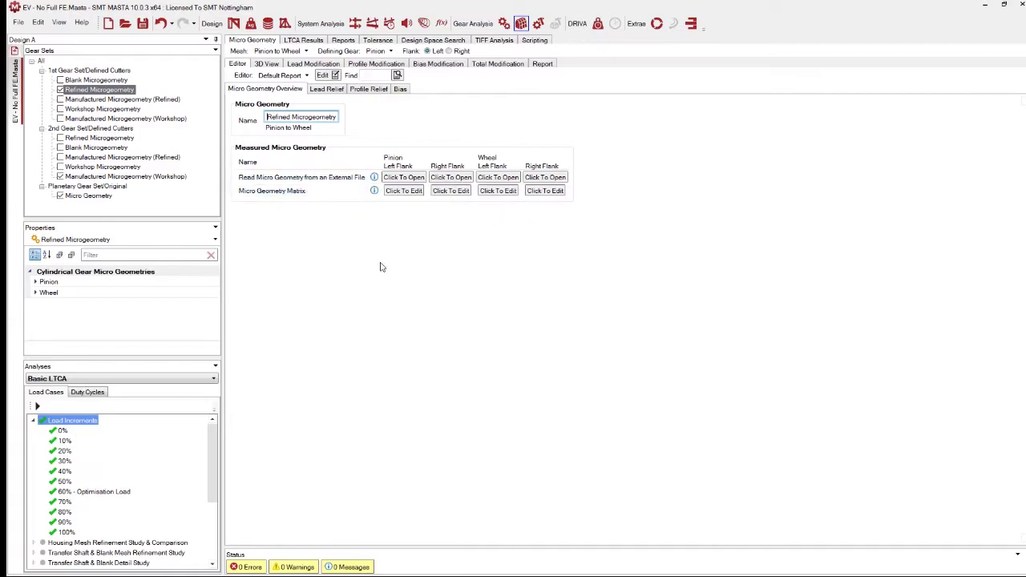
pyautogui.click(405, 193)
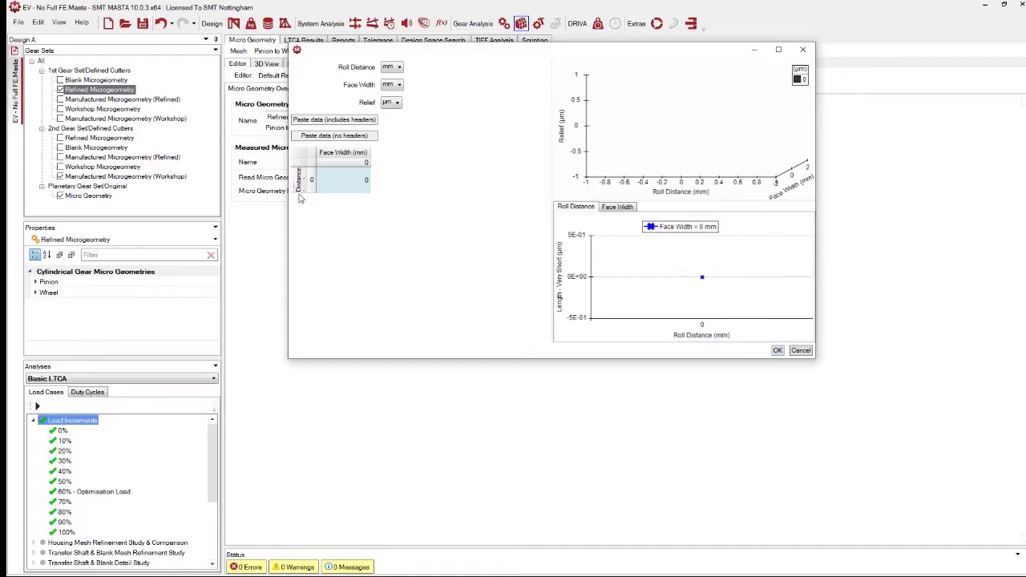
pyautogui.moveTo(298, 191); pyautogui.dragTo(299, 250)
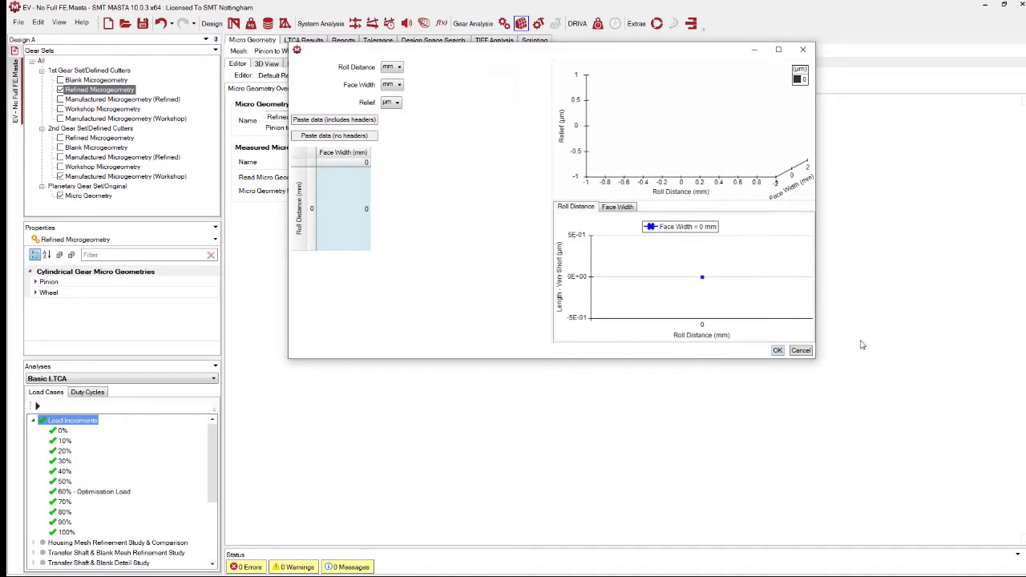
pyautogui.click(800, 351)
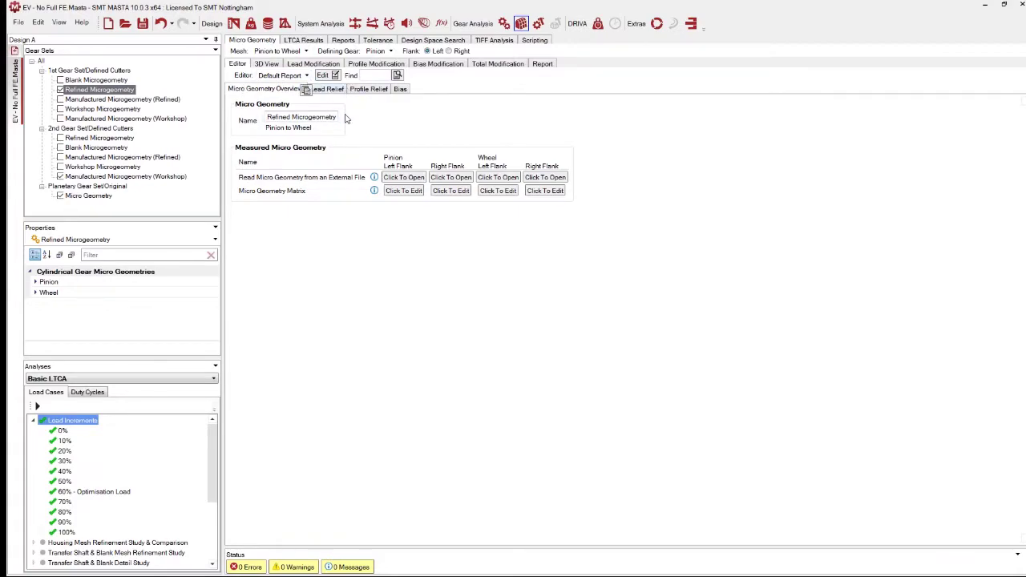
# Display the lead relief data, switch to the slide show and advance two slides past the LTCA analysis summary
pyautogui.click(326, 88)
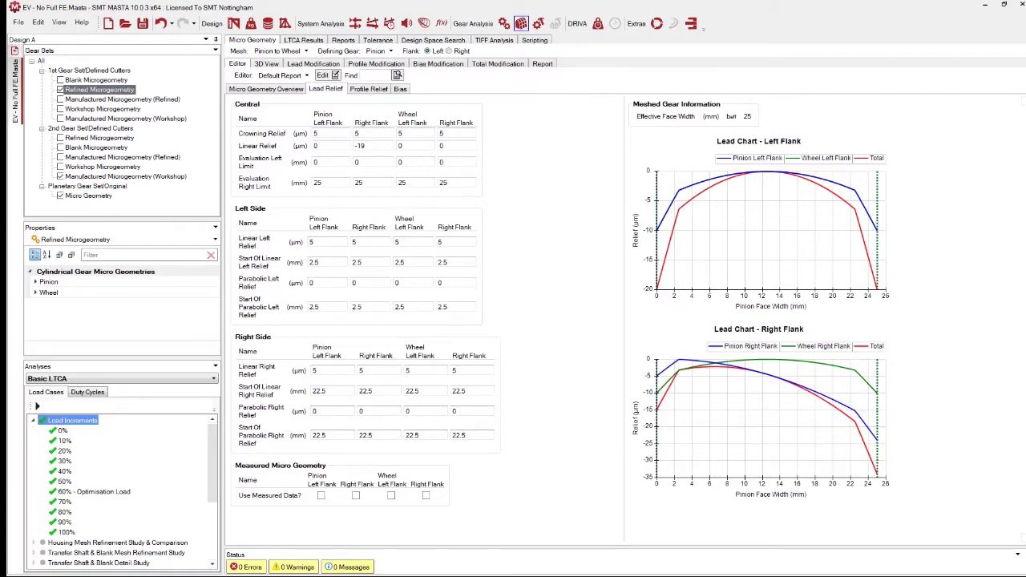
pyautogui.hotkey('alt', 'Tab')
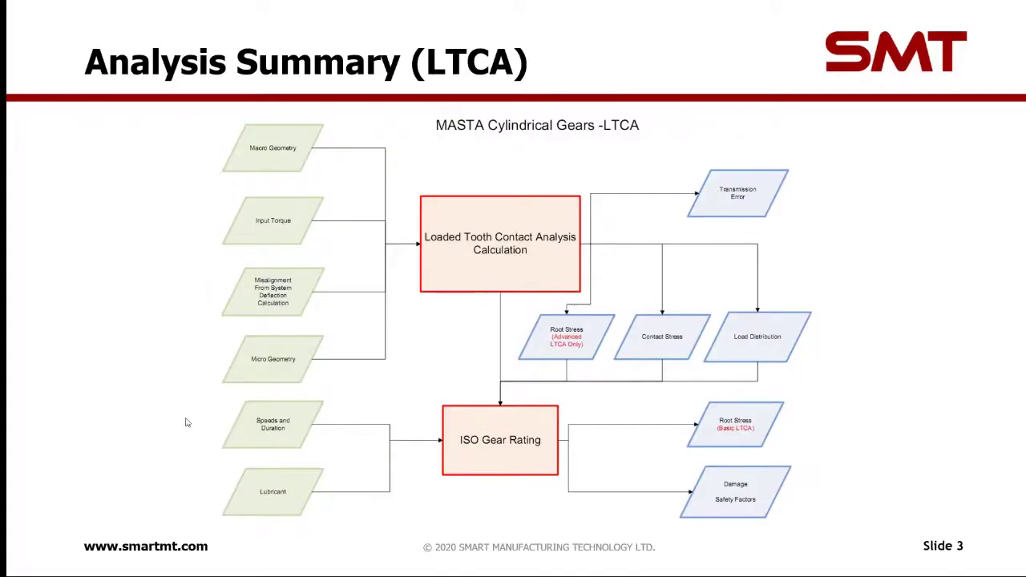
pyautogui.click(334, 312)
pyautogui.click(334, 311)
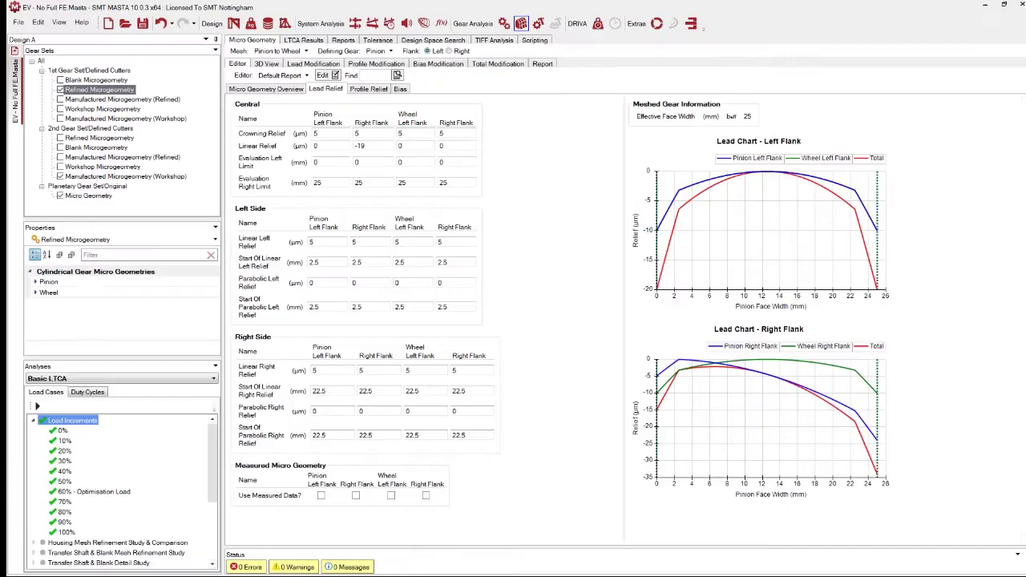
# Examine the pinion's flank relief in 3D from several angles, and switch to the slide show to present the misalignment conventions
pyautogui.click(266, 63)
pyautogui.moveTo(371, 242); pyautogui.dragTo(441, 239)
pyautogui.moveTo(577, 364); pyautogui.dragTo(367, 412)
pyautogui.moveTo(576, 342); pyautogui.dragTo(611, 366)
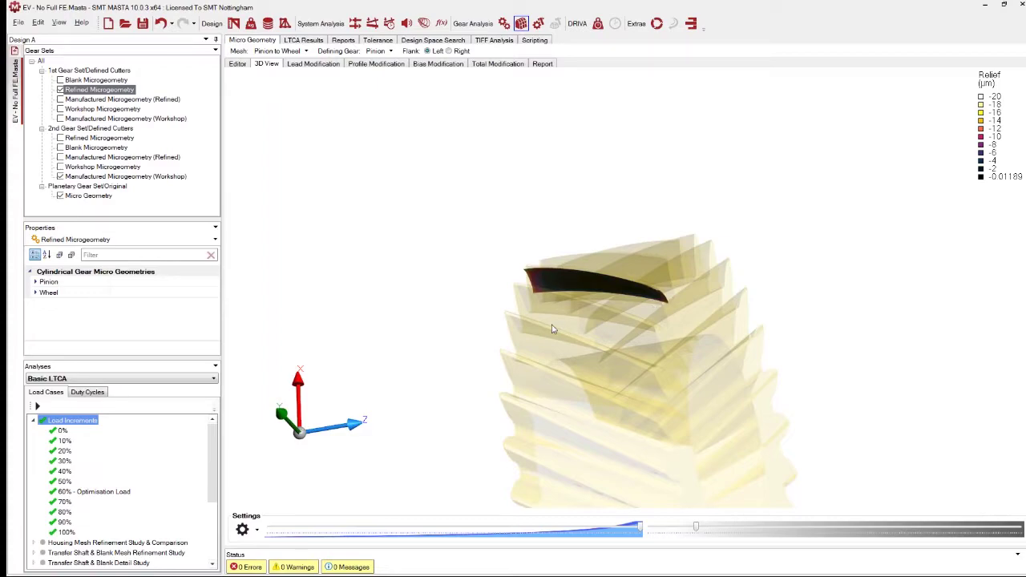
pyautogui.hotkey('alt', 'Tab')
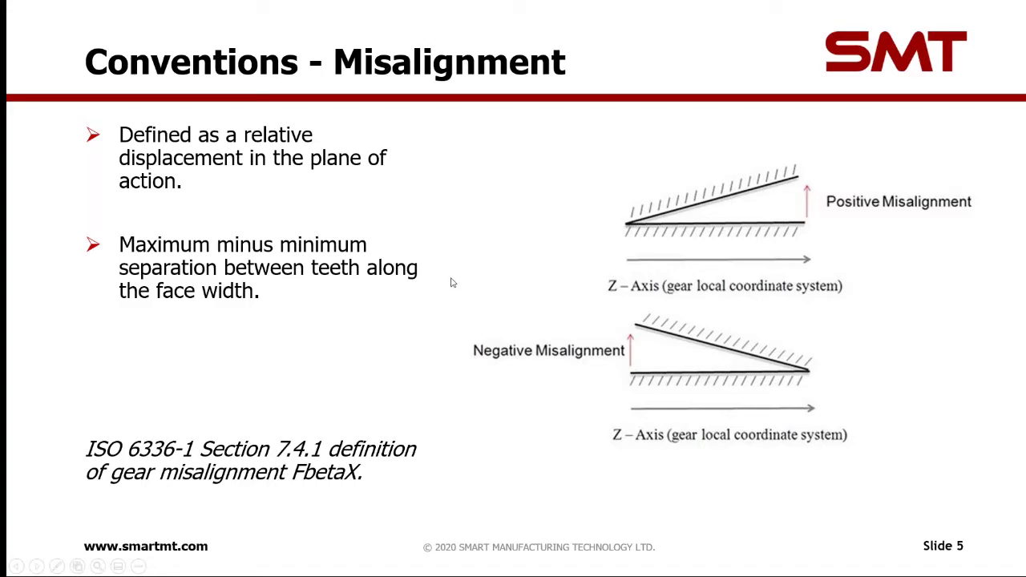
pyautogui.press('Right')
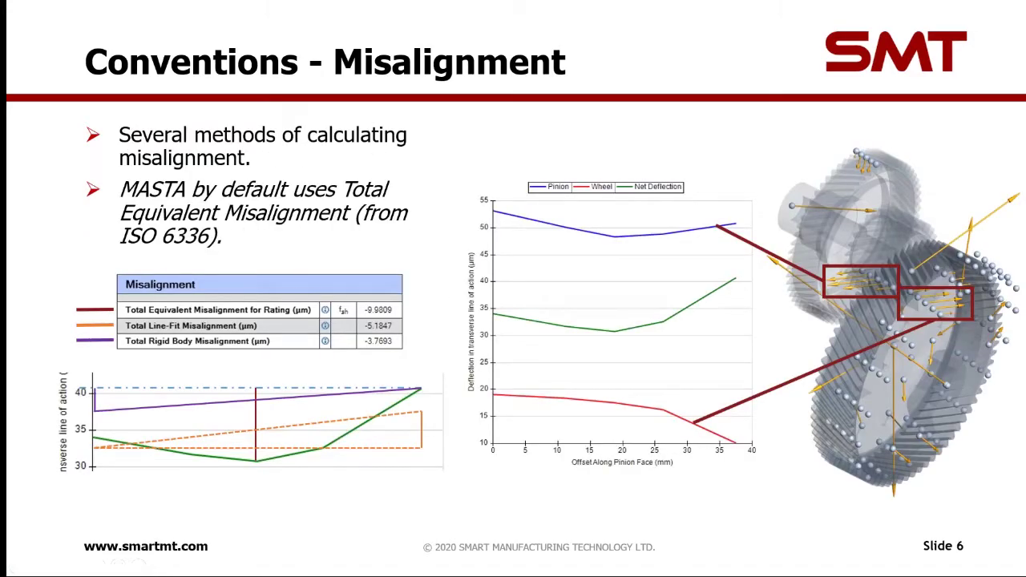
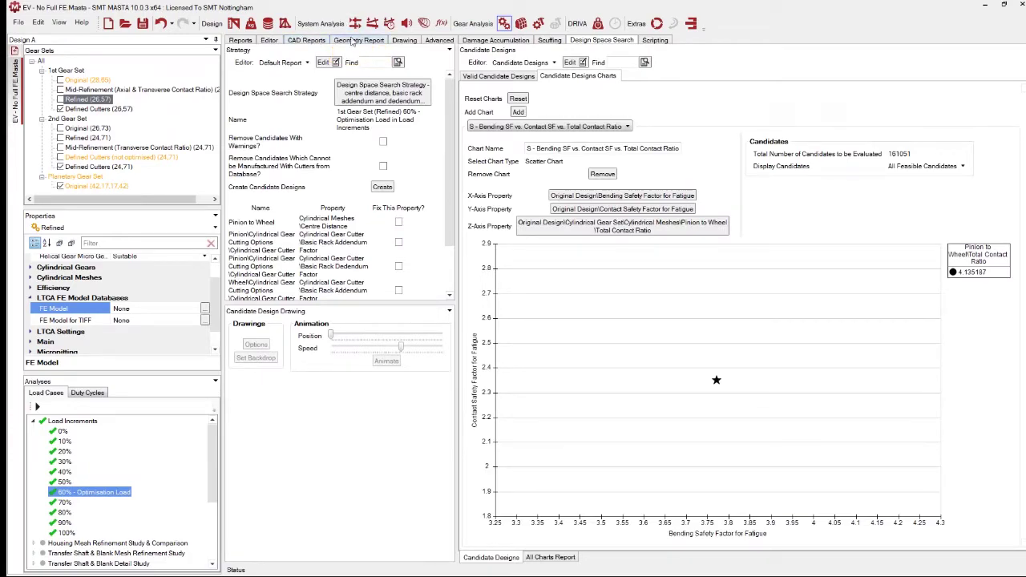
# Open the micro geometry LTCA results and examine the analysis report for the 10% load case
pyautogui.click(521, 23)
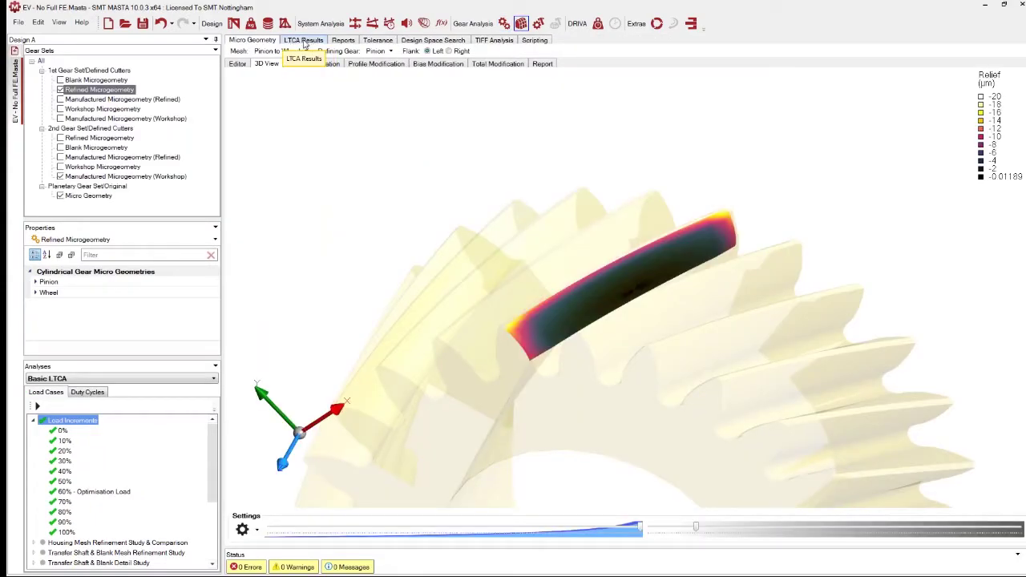
pyautogui.click(304, 42)
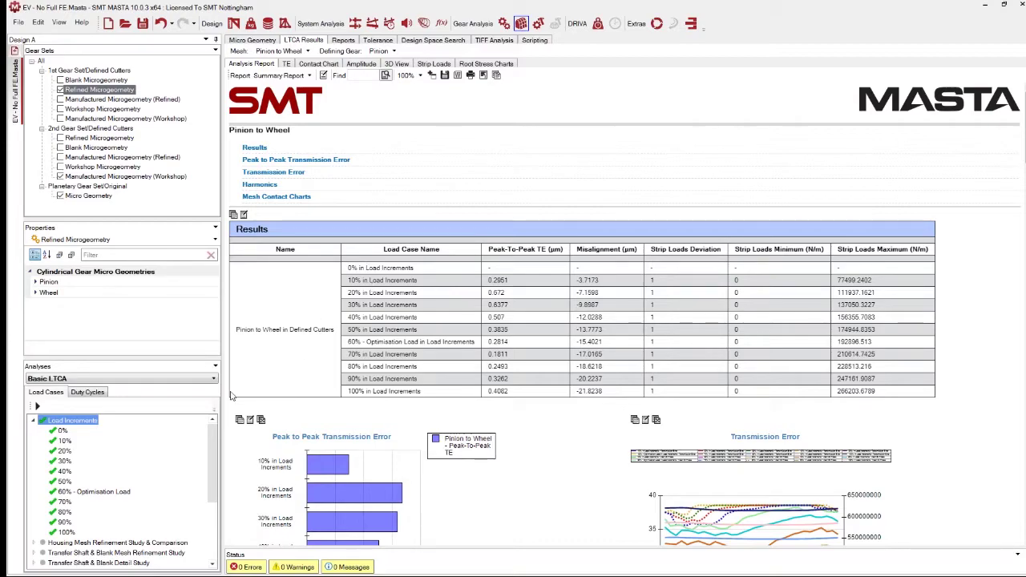
pyautogui.click(64, 440)
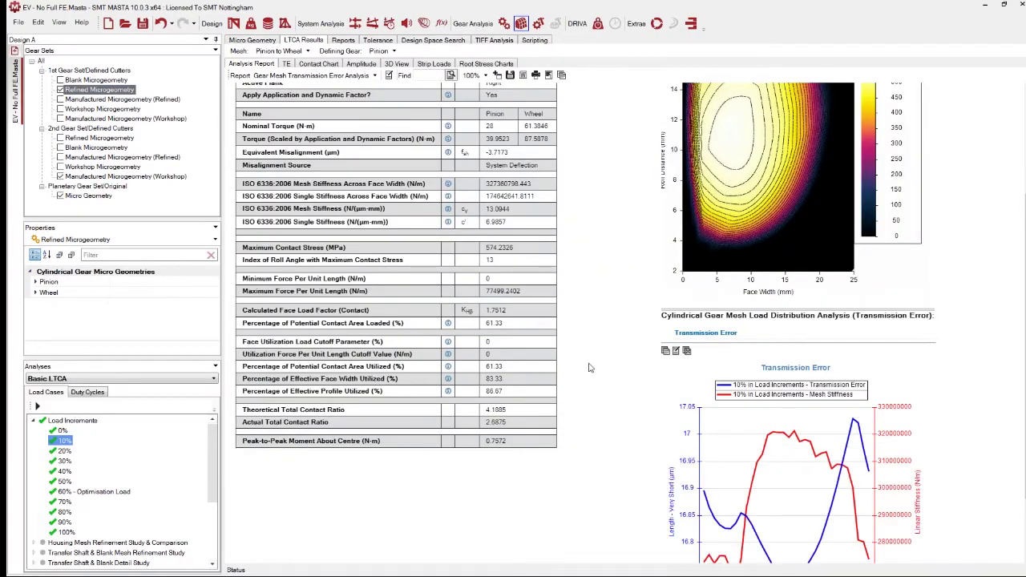
pyautogui.scroll(-1, 665, 323)
pyautogui.scroll(-1, 665, 323)
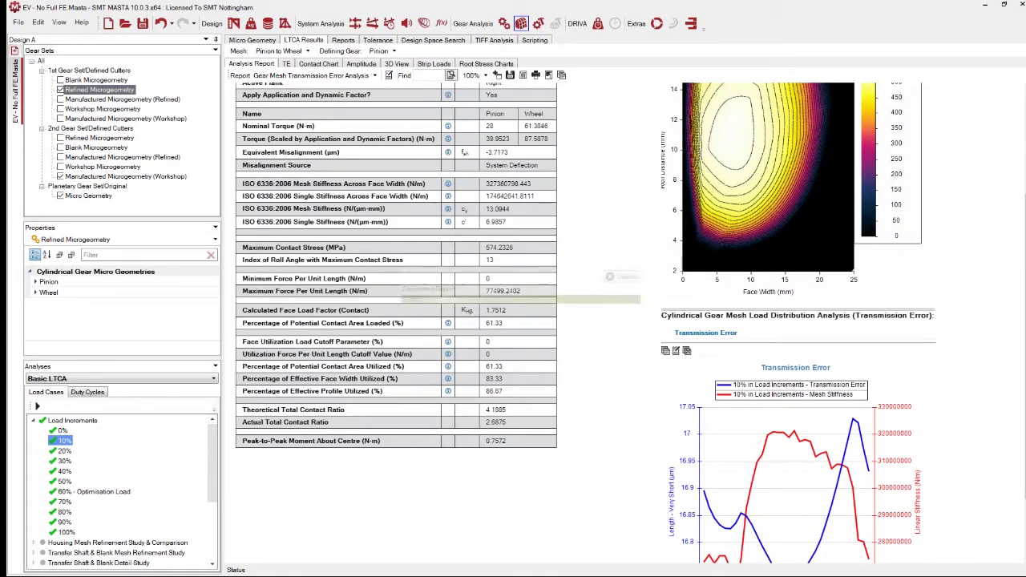
# Examine the Load Increments summary report, covering the results table, transmission error, harmonics and mesh contact charts for all loads
pyautogui.click(72, 419)
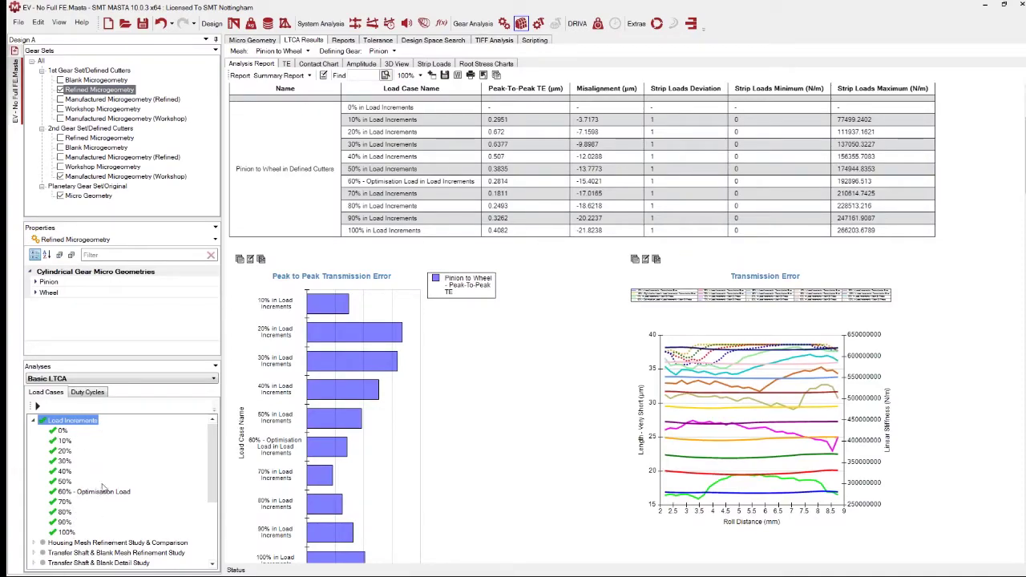
pyautogui.scroll(3, 406, 394)
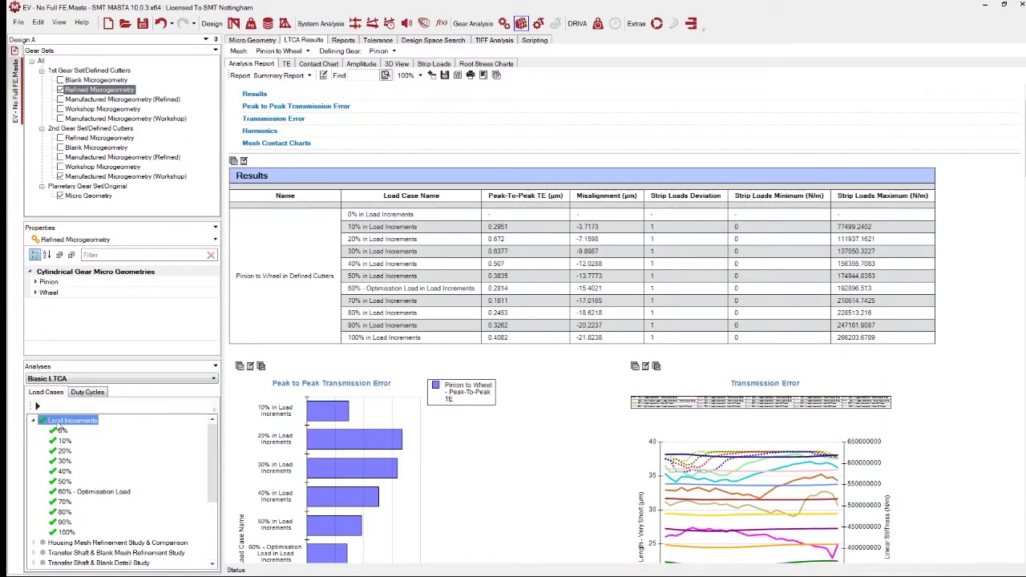
pyautogui.scroll(-6, 529, 331)
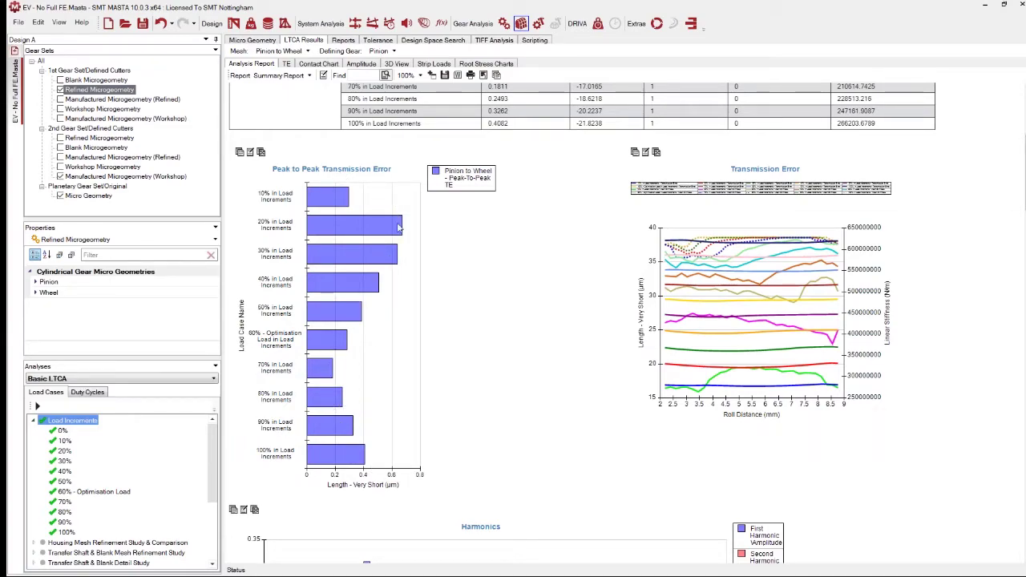
pyautogui.scroll(-8, 529, 336)
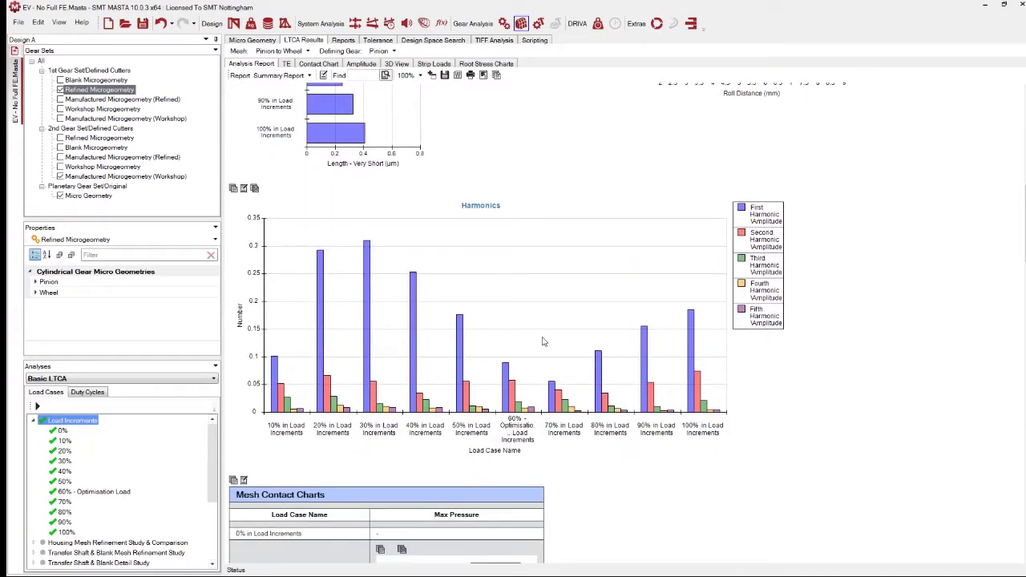
pyautogui.scroll(-8, 456, 346)
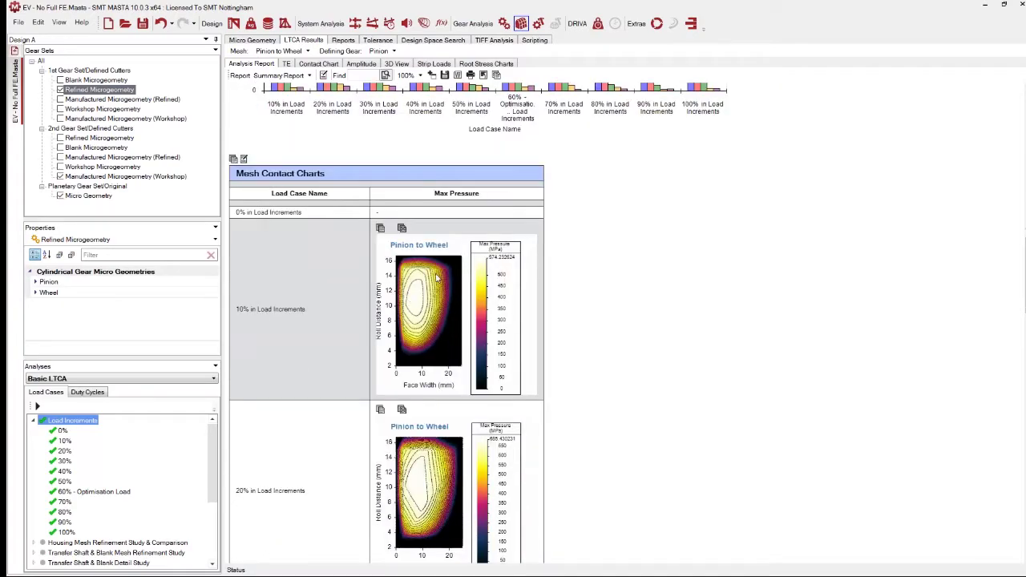
pyautogui.scroll(-10, 408, 296)
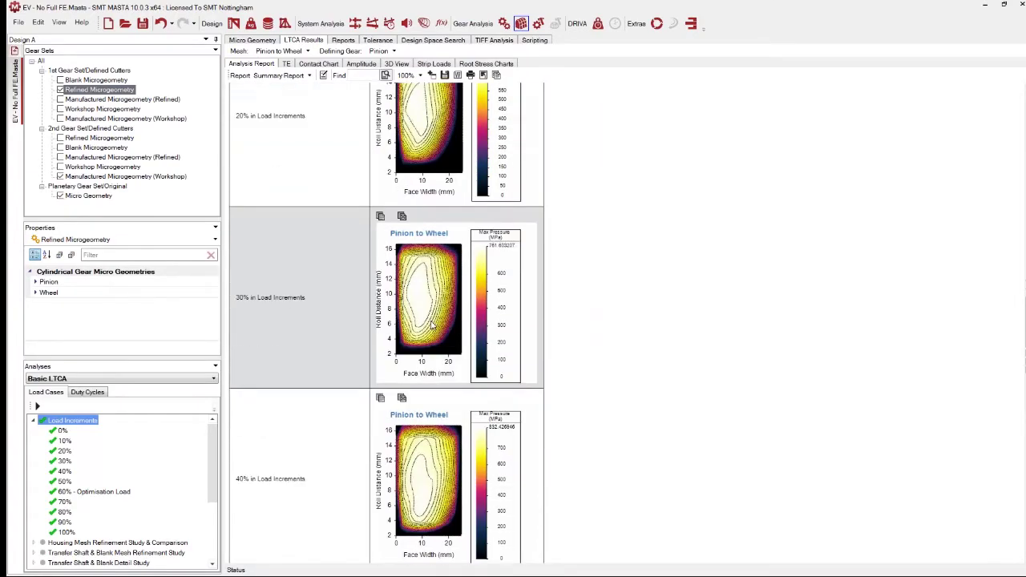
pyautogui.scroll(-20, 431, 325)
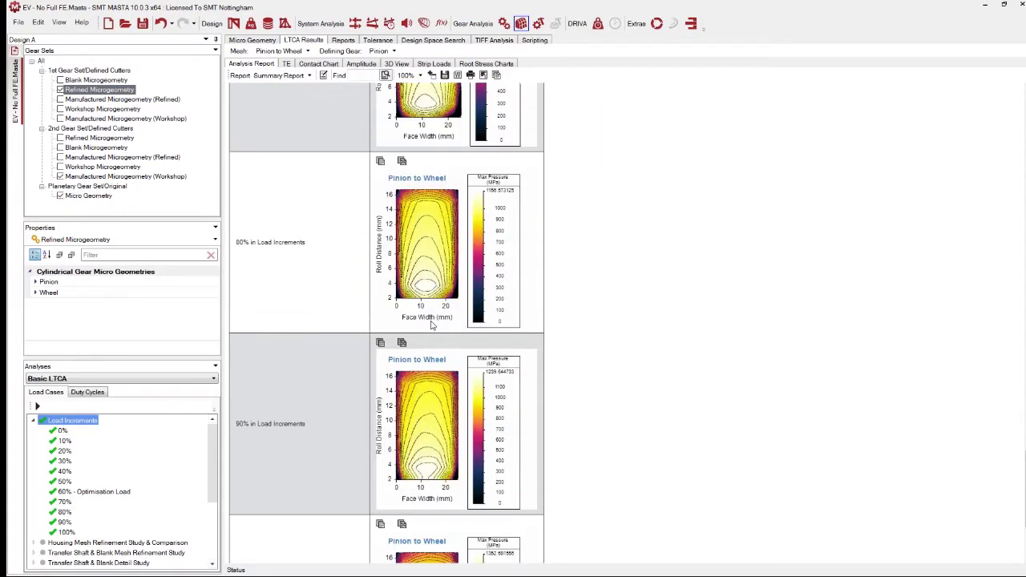
pyautogui.scroll(20, 431, 325)
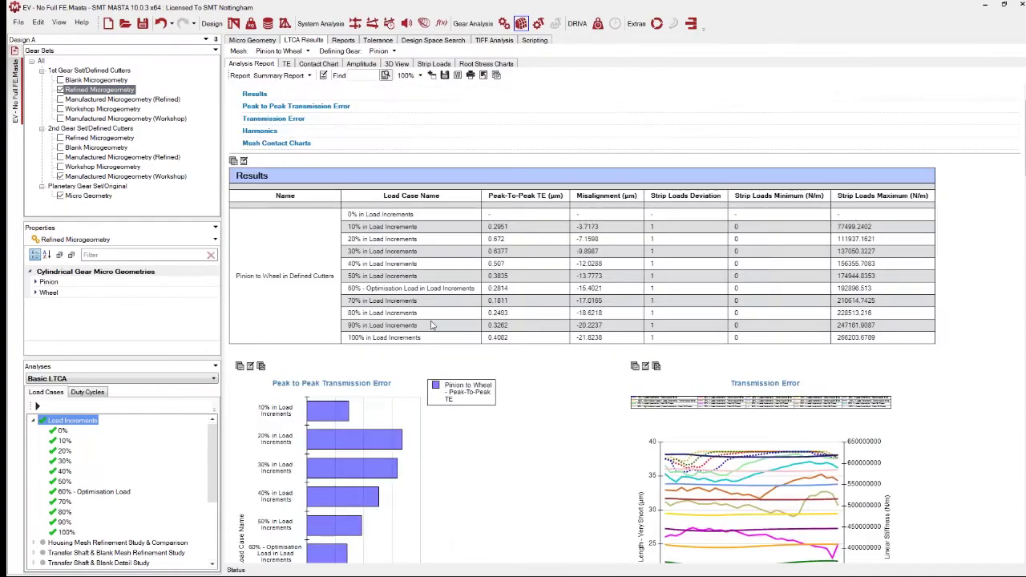
# View the transmission error of the 60% - Optimisation Load case with a graph of Actual Number of Teeth In Contact
pyautogui.click(88, 491)
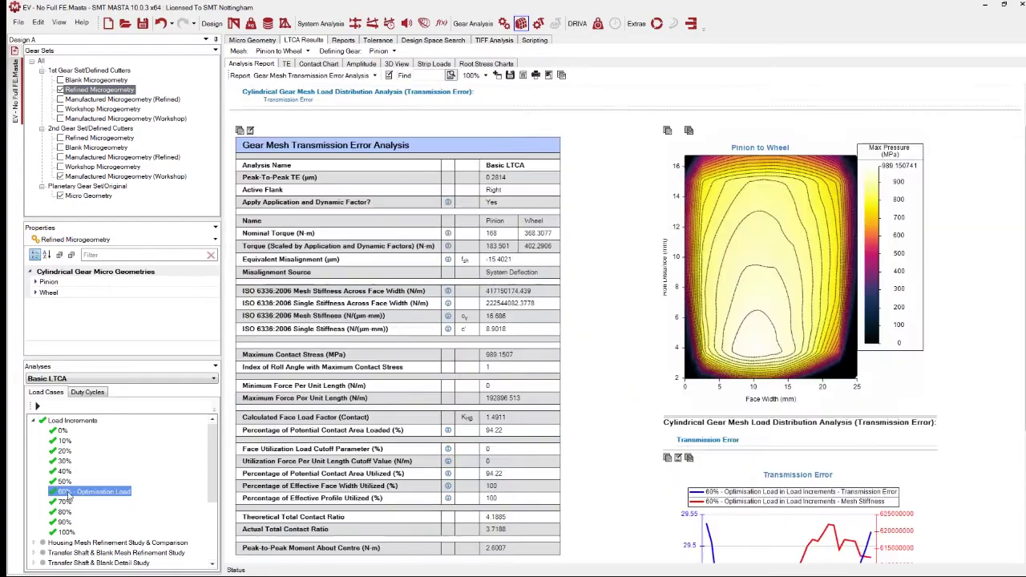
pyautogui.click(286, 64)
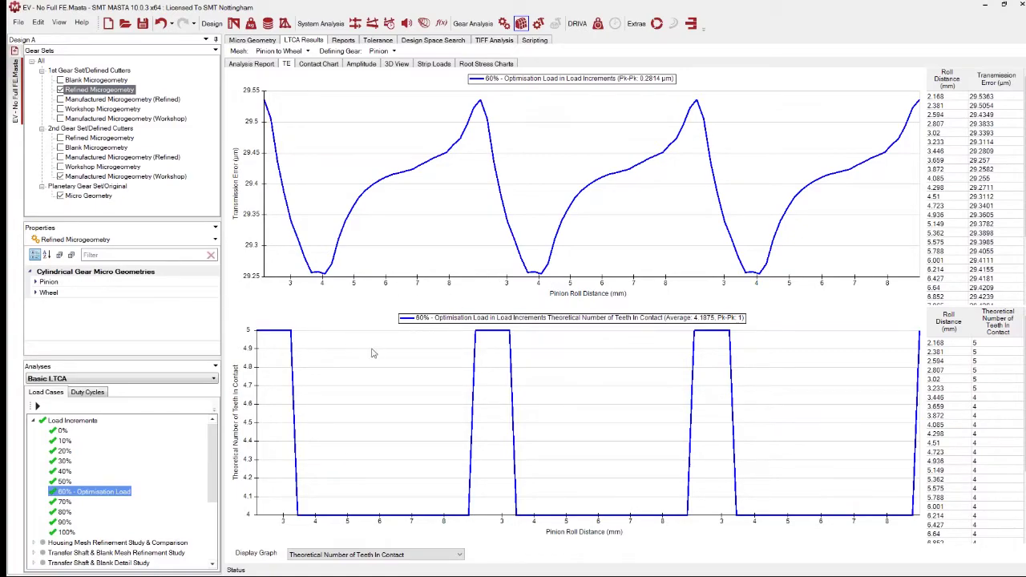
pyautogui.click(318, 553)
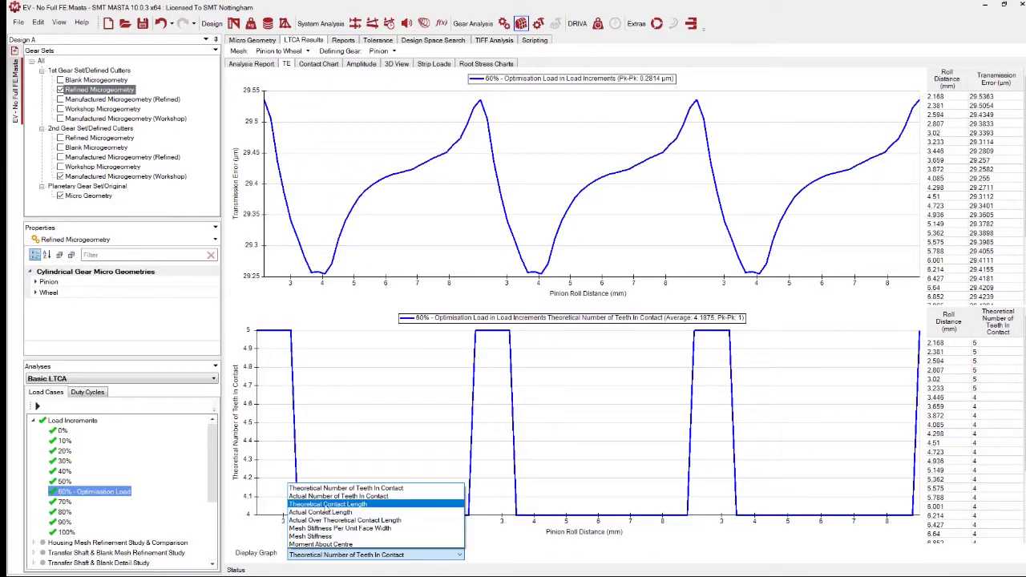
pyautogui.click(319, 497)
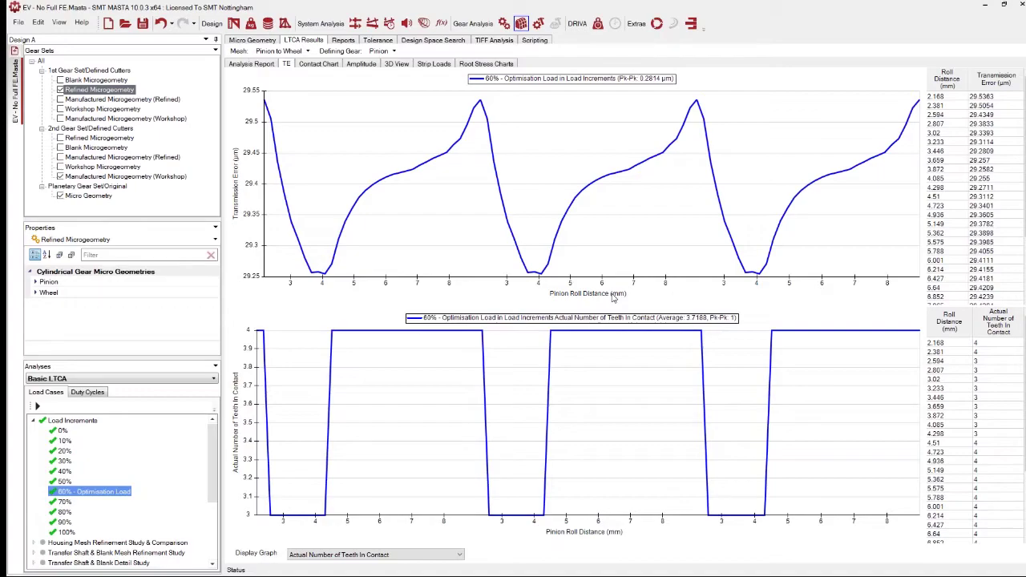
# Display the contact chart for the pinion's right flank with the result type Minimum Film Thickness (ISO/TR 15144-1:2014)
pyautogui.click(318, 66)
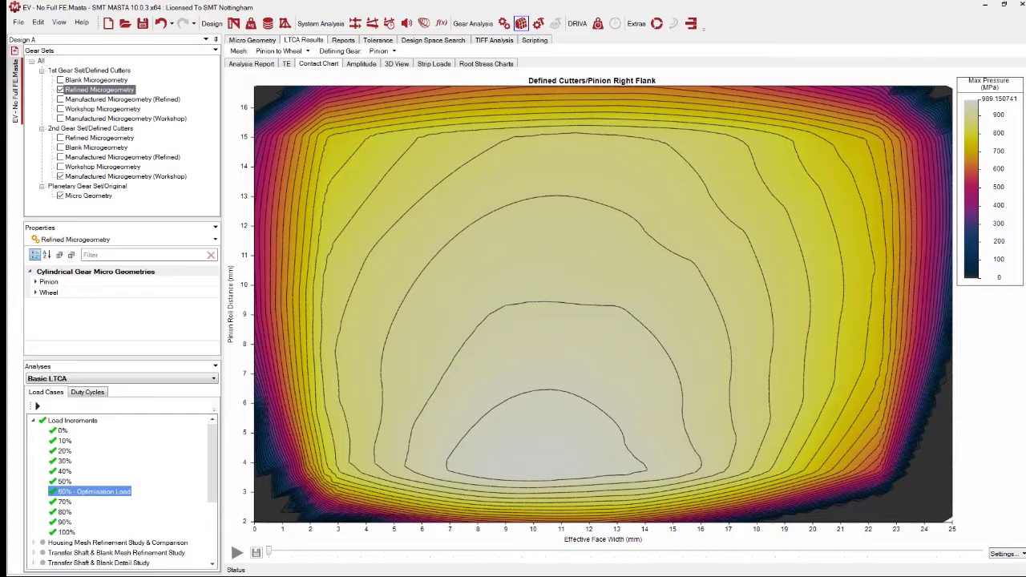
pyautogui.click(1003, 553)
pyautogui.click(957, 463)
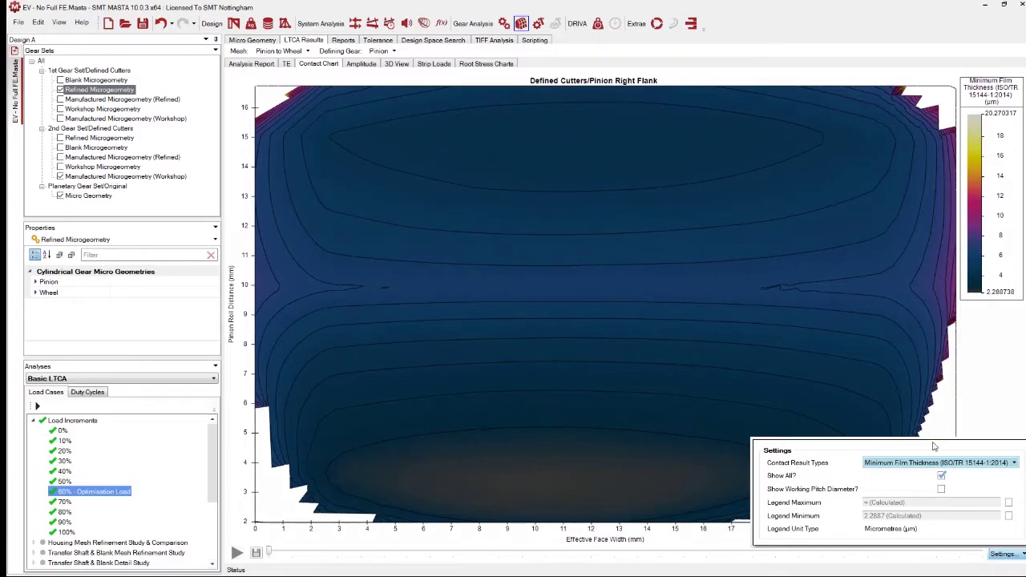
# Change the contact chart's result type to Max Pressure and close the chart settings
pyautogui.click(897, 462)
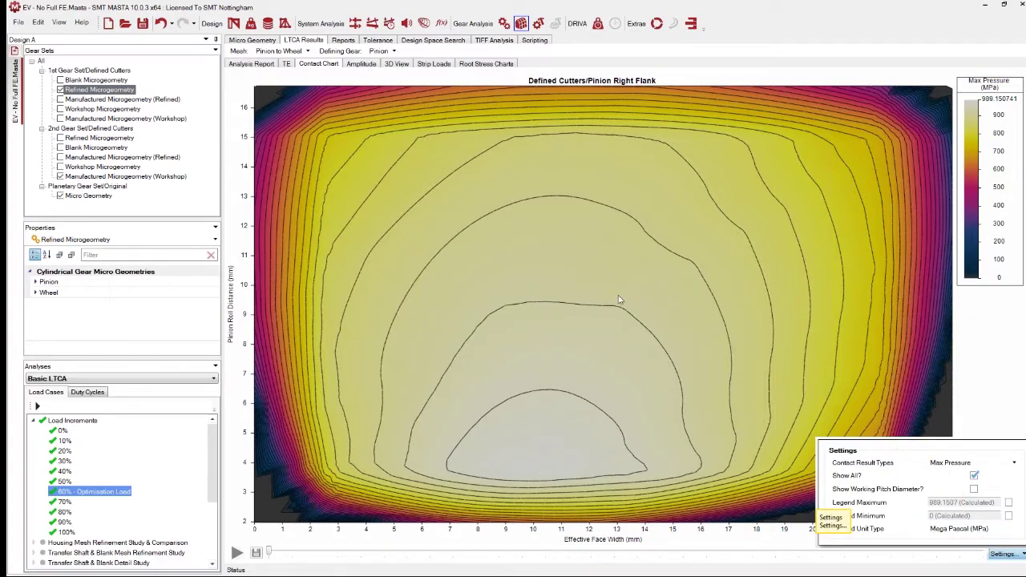
pyautogui.click(984, 379)
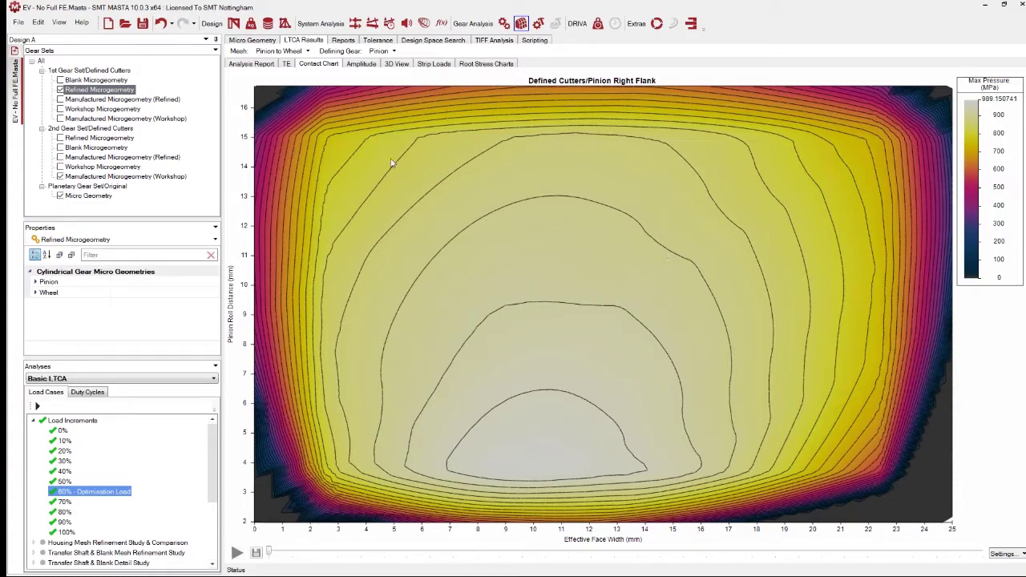
# Examine the Fourier amplitudes of transmission error for the 60% - Optimisation Load case and compare them with the transmission error curve
pyautogui.click(359, 65)
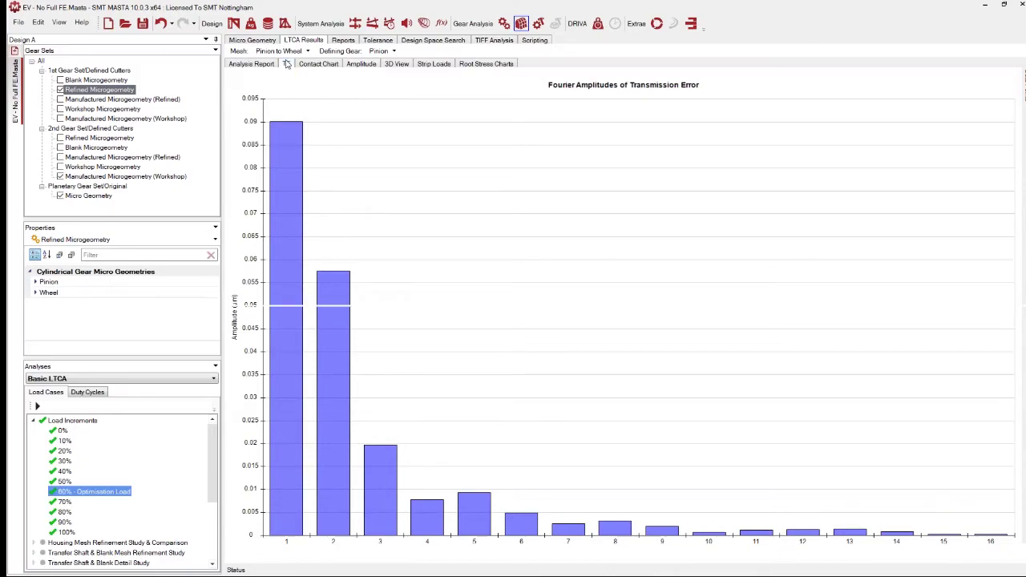
pyautogui.click(286, 63)
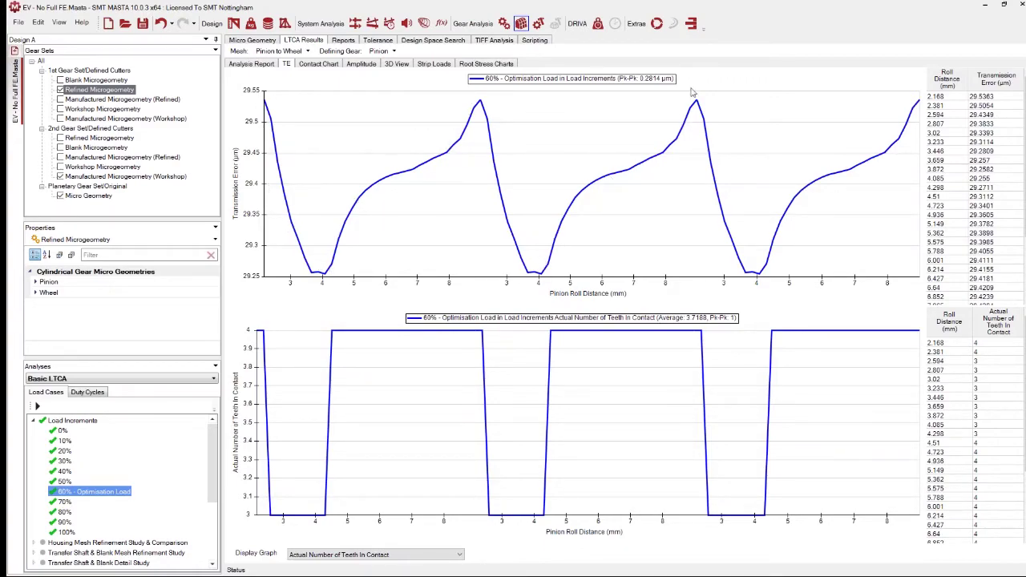
pyautogui.click(361, 63)
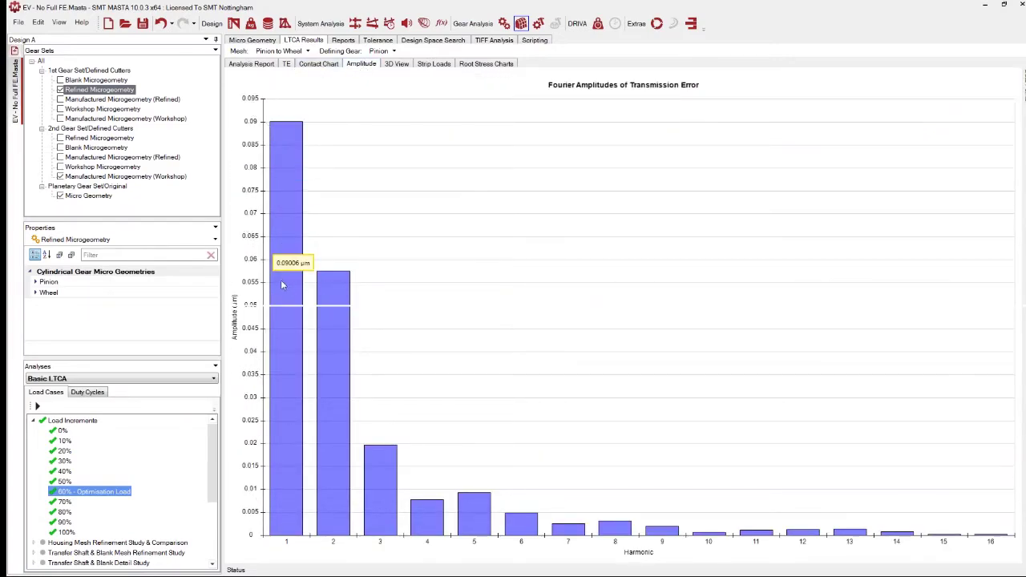
pyautogui.moveTo(332, 326)
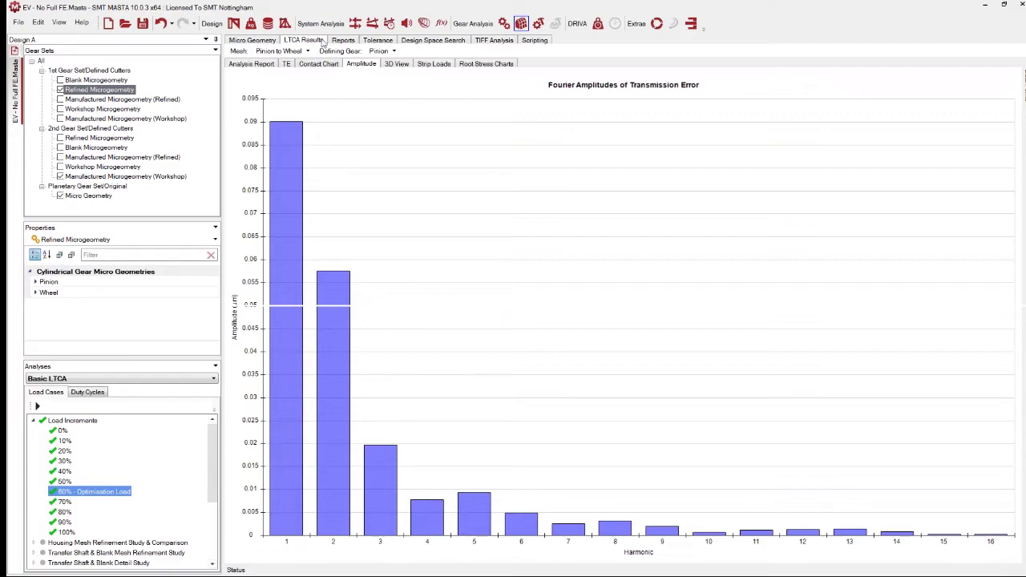
# Show the loaded pinion teeth in 3D with force arrows and turn on the Max Pressure contact patch on the flanks
pyautogui.click(399, 64)
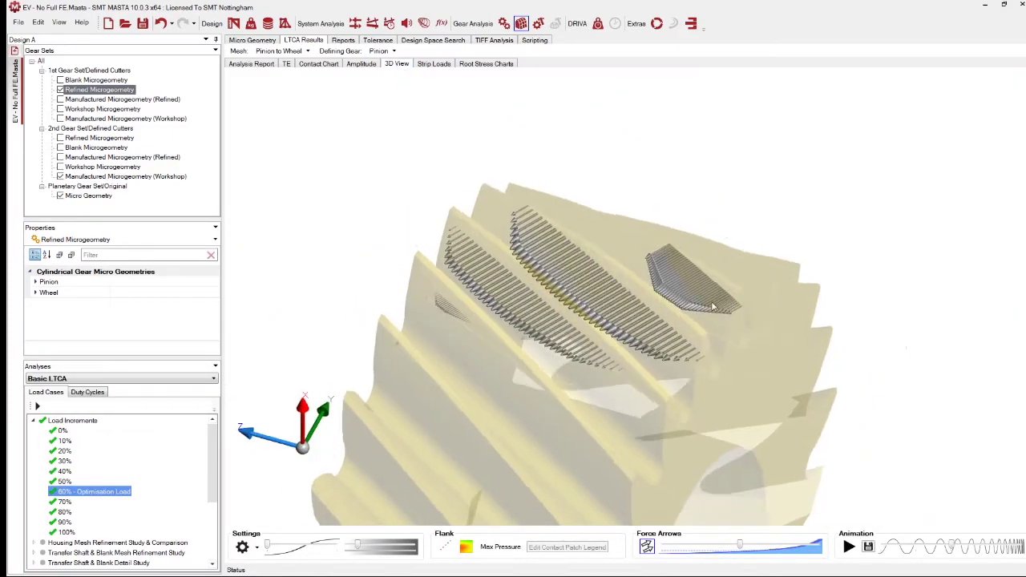
pyautogui.moveTo(712, 306); pyautogui.dragTo(598, 388)
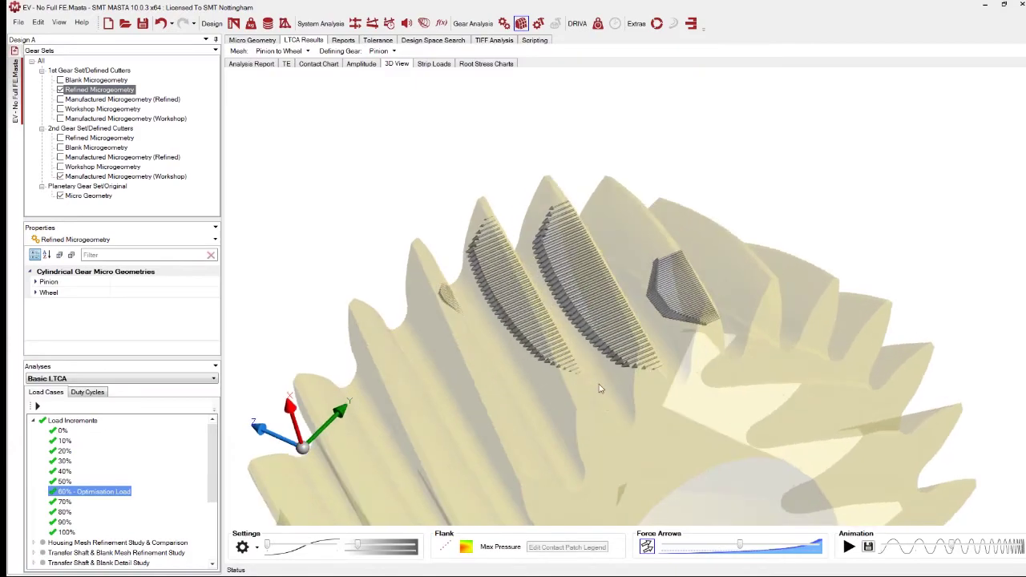
pyautogui.moveTo(525, 412); pyautogui.dragTo(790, 378)
pyautogui.moveTo(459, 425); pyautogui.dragTo(463, 342)
pyautogui.moveTo(548, 371); pyautogui.dragTo(497, 496)
pyautogui.click(465, 548)
pyautogui.moveTo(561, 449); pyautogui.dragTo(633, 222)
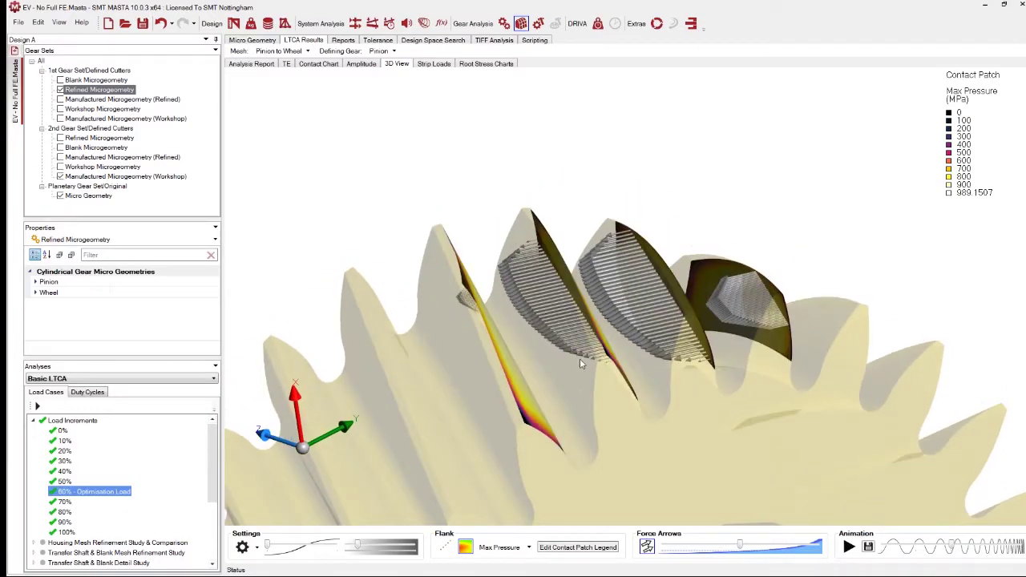
pyautogui.moveTo(580, 363); pyautogui.dragTo(427, 318)
pyautogui.moveTo(785, 382); pyautogui.dragTo(501, 226)
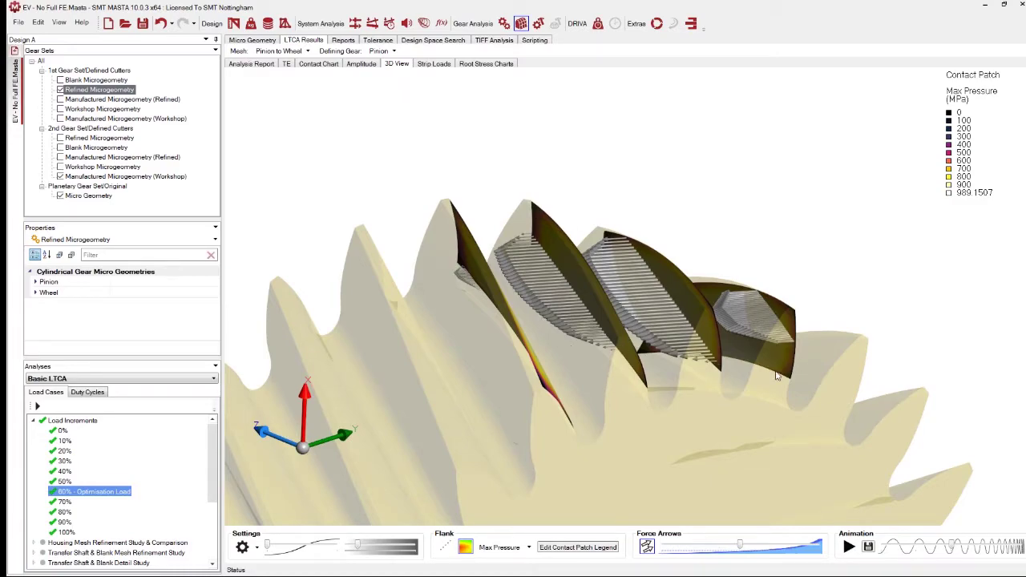
pyautogui.moveTo(775, 377); pyautogui.dragTo(702, 502)
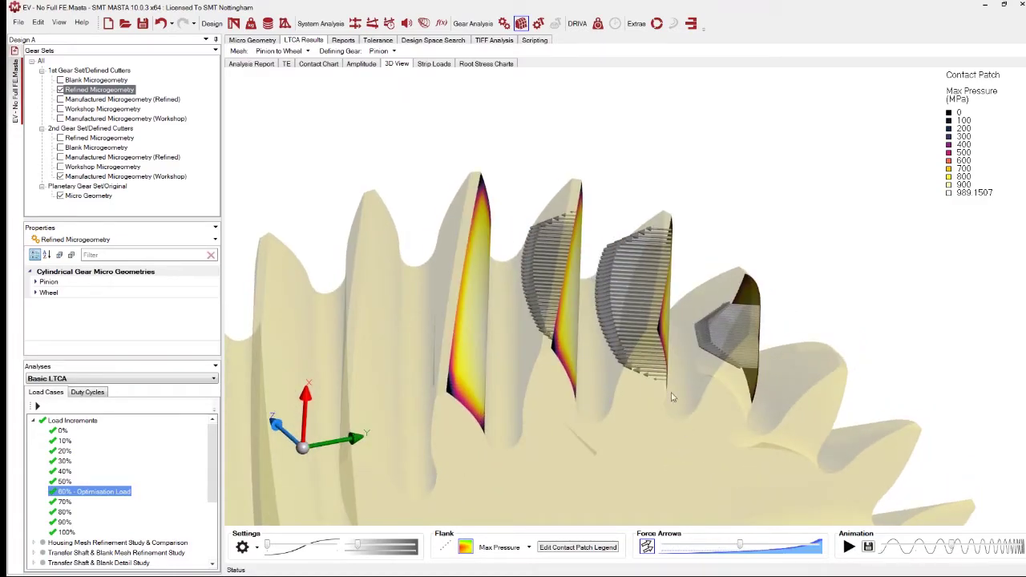
# Animate the 3D tooth contact and inspect the force arrows and pressure patches on the meshing flanks
pyautogui.click(848, 547)
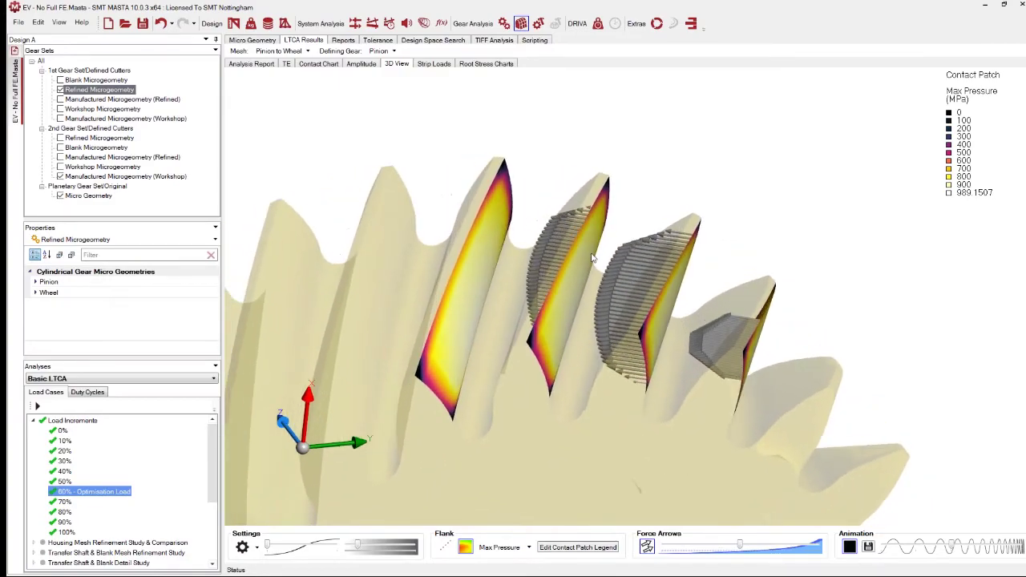
pyautogui.moveTo(591, 256); pyautogui.dragTo(505, 323)
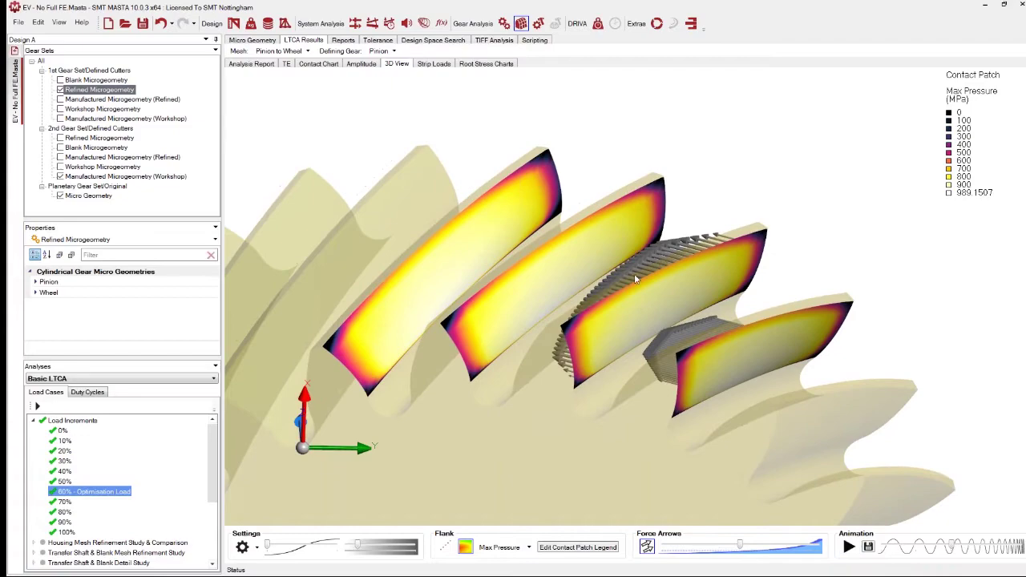
pyautogui.moveTo(636, 279); pyautogui.dragTo(603, 294)
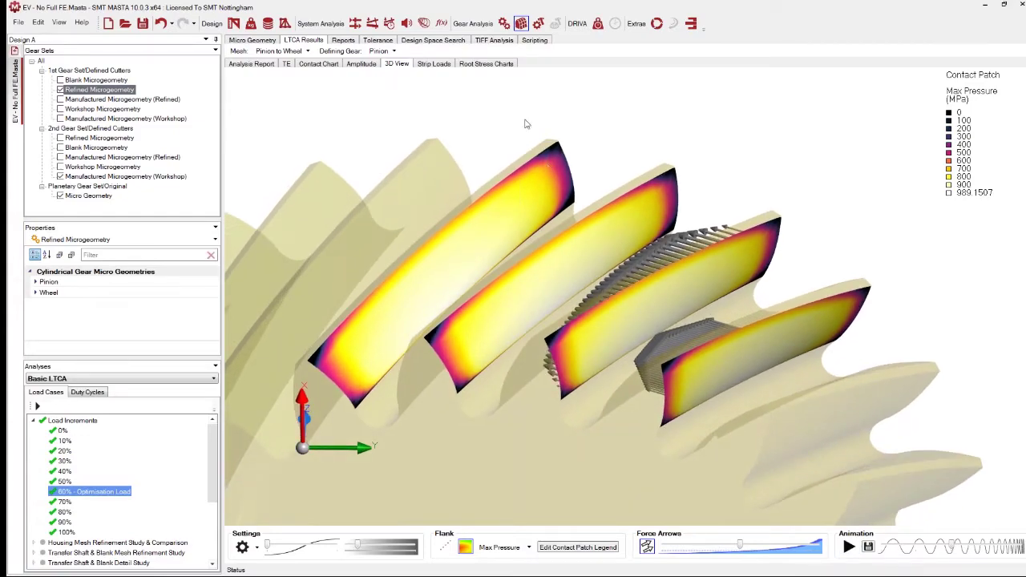
# Check the Force/Unit Length strip loads and the root stress charts, and return to the 3D tooth contact display
pyautogui.click(433, 64)
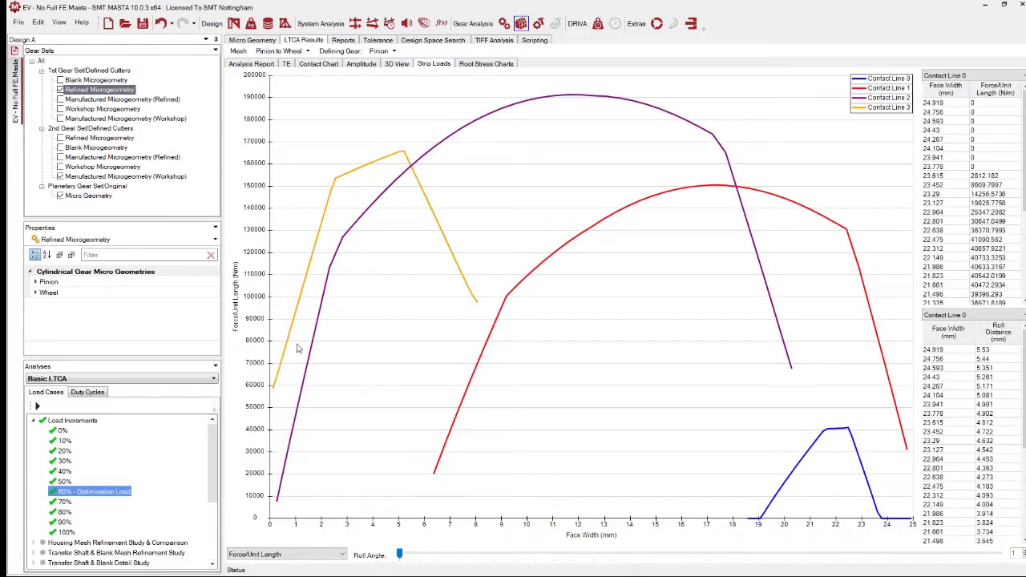
pyautogui.click(486, 64)
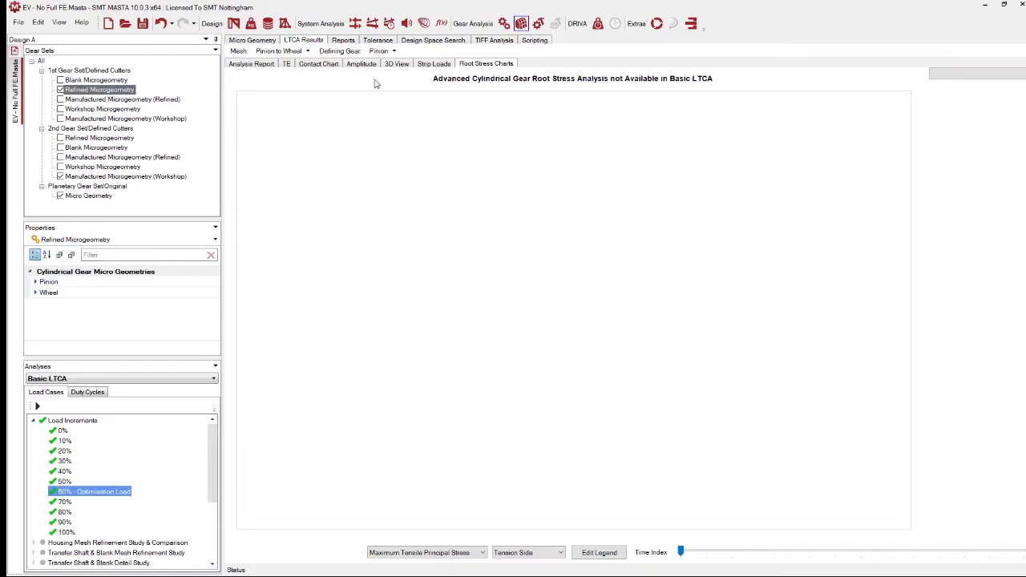
pyautogui.click(396, 64)
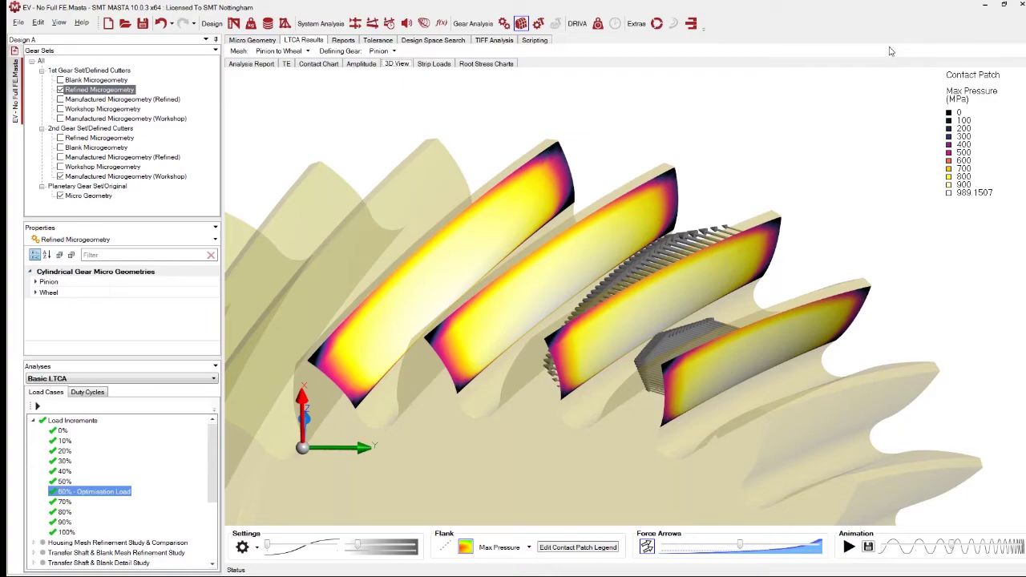
# Open the Design Space Search for the 60% - Optimisation Load case
pyautogui.click(433, 40)
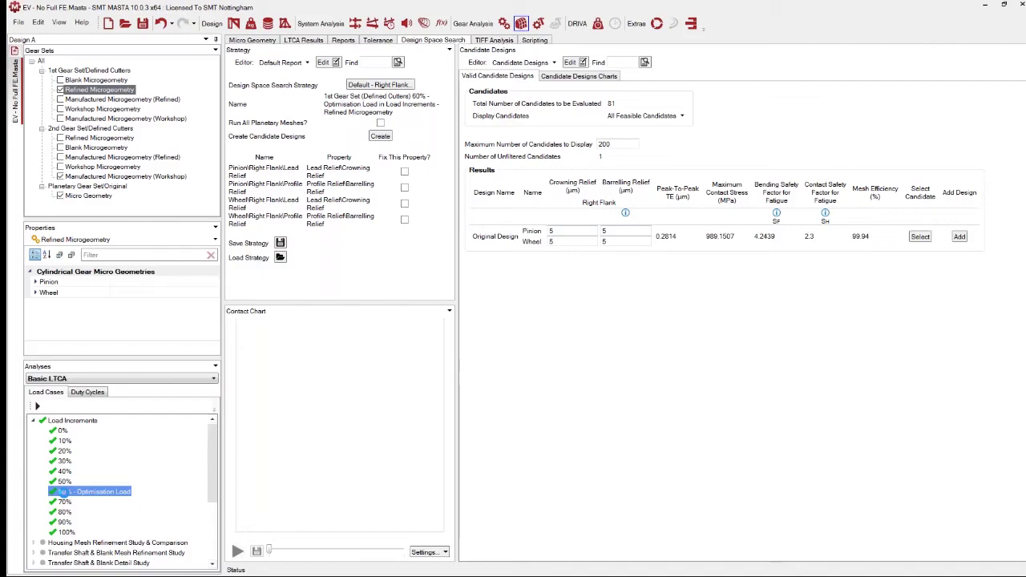
pyautogui.click(63, 481)
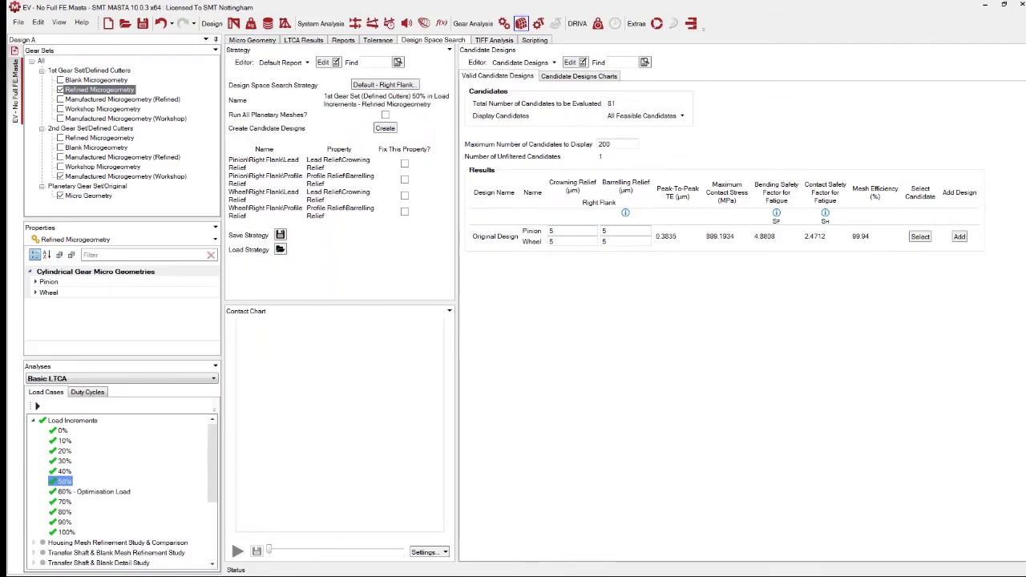
pyautogui.click(88, 491)
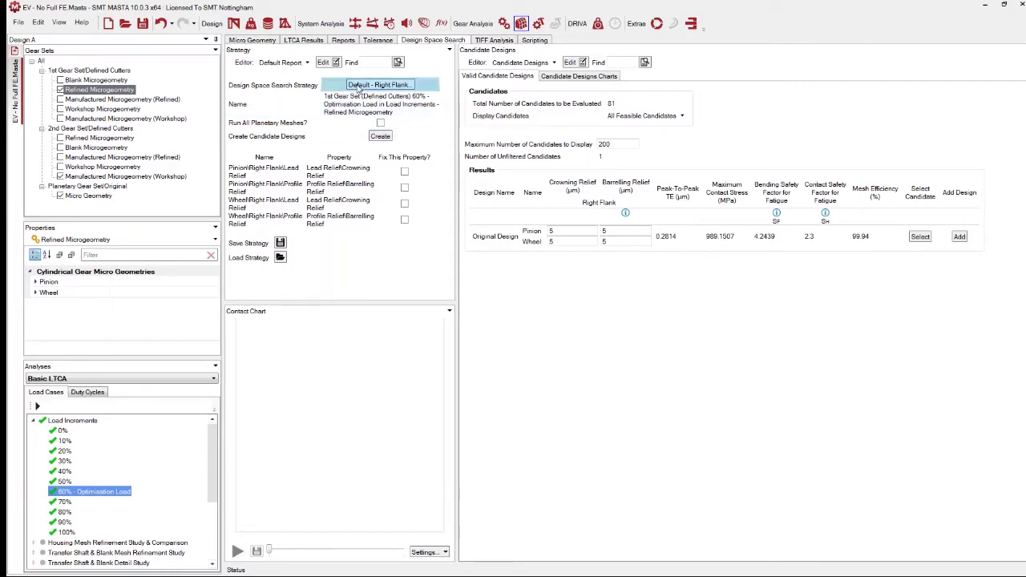
# Review the input ranges, step counts and output limits of the Microgeometry search strategy, and close the strategy database without applying changes
pyautogui.click(378, 85)
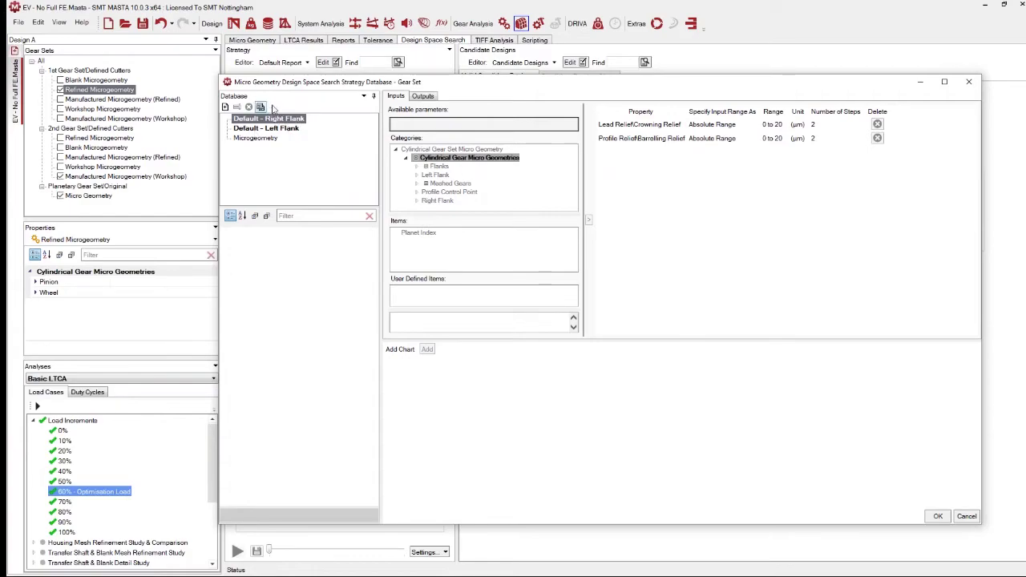
pyautogui.click(255, 139)
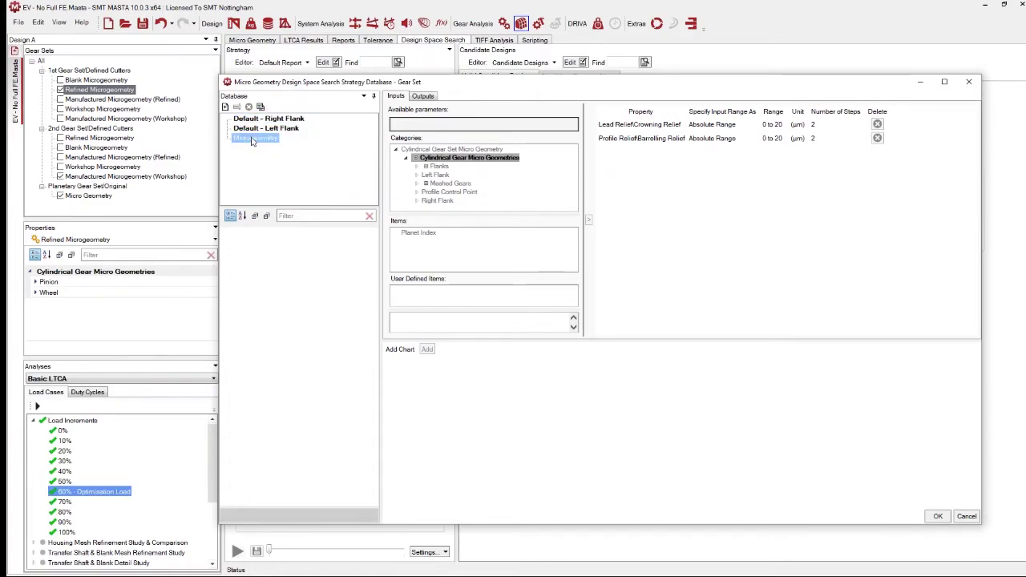
pyautogui.click(691, 141)
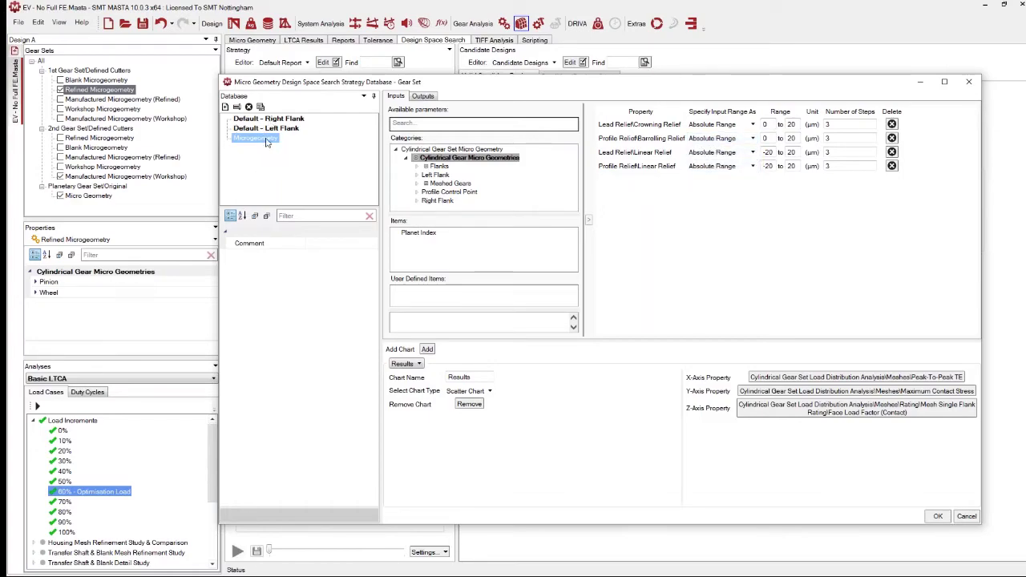
pyautogui.moveTo(680, 124); pyautogui.dragTo(655, 129)
pyautogui.click(686, 207)
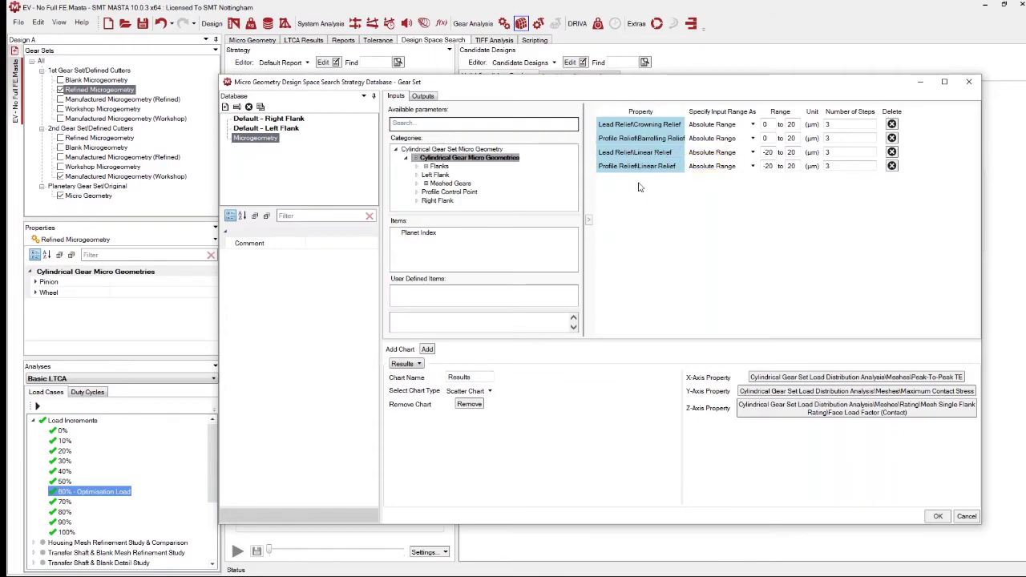
pyautogui.click(655, 223)
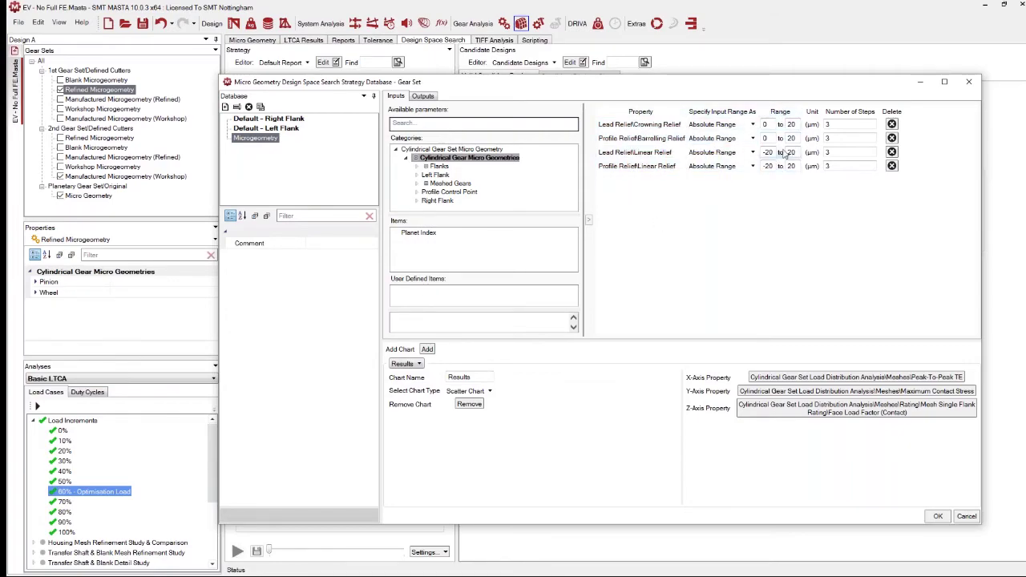
pyautogui.click(852, 171)
pyautogui.click(863, 190)
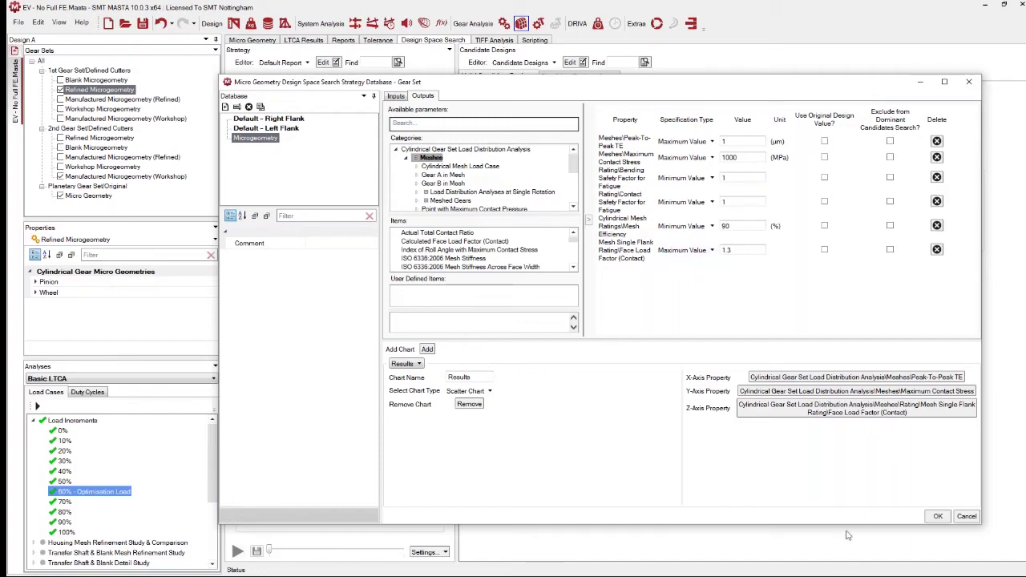
pyautogui.click(967, 518)
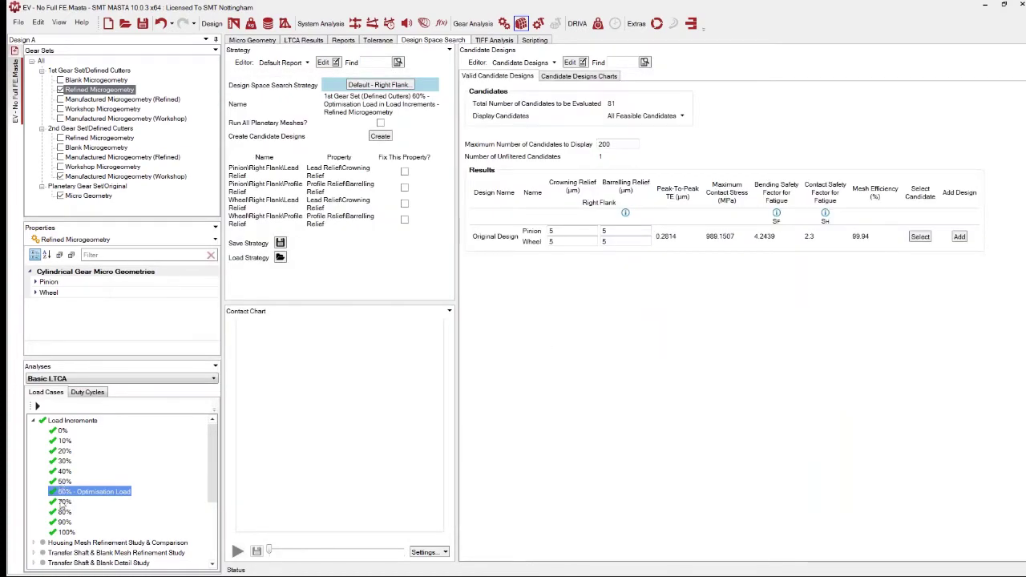
# Display the candidate designs chart for the 60% - Optimisation Load case
pyautogui.click(63, 484)
pyautogui.click(62, 491)
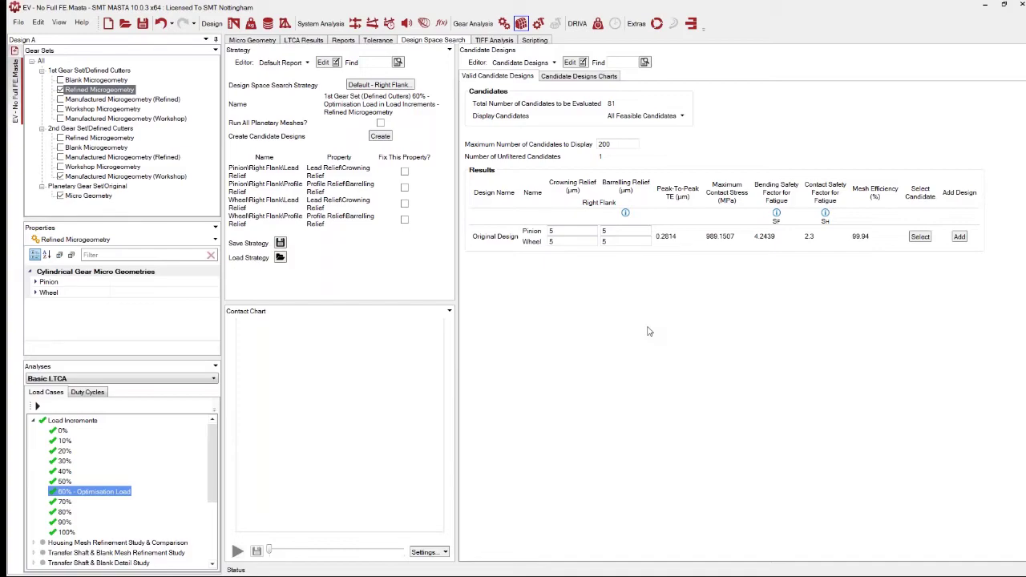
pyautogui.click(577, 77)
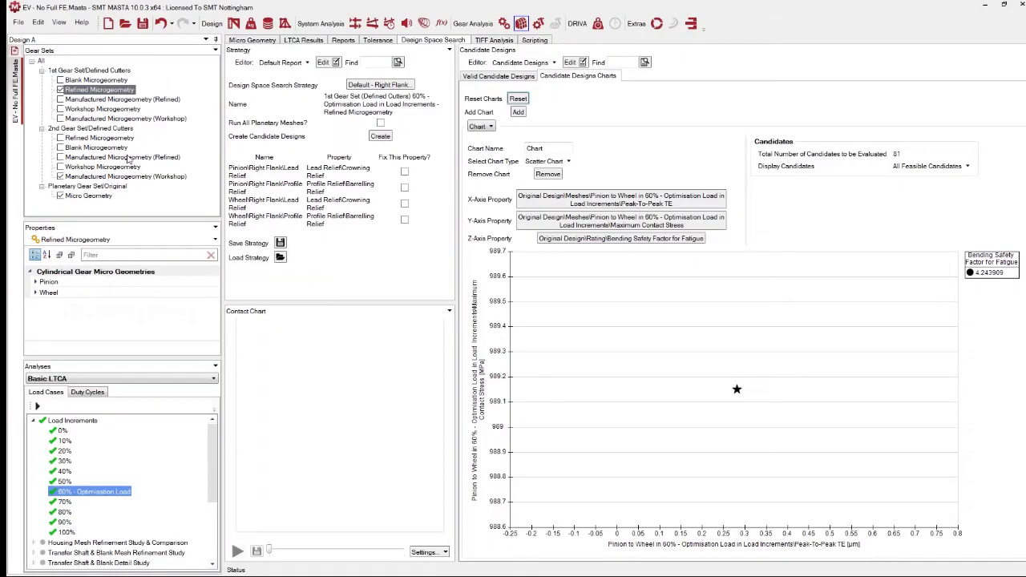
# Open Micro Geometry Optimisation for the 1st gear set's Refined Microgeometry and examine the available optimisation strategies
pyautogui.rightClick(93, 90)
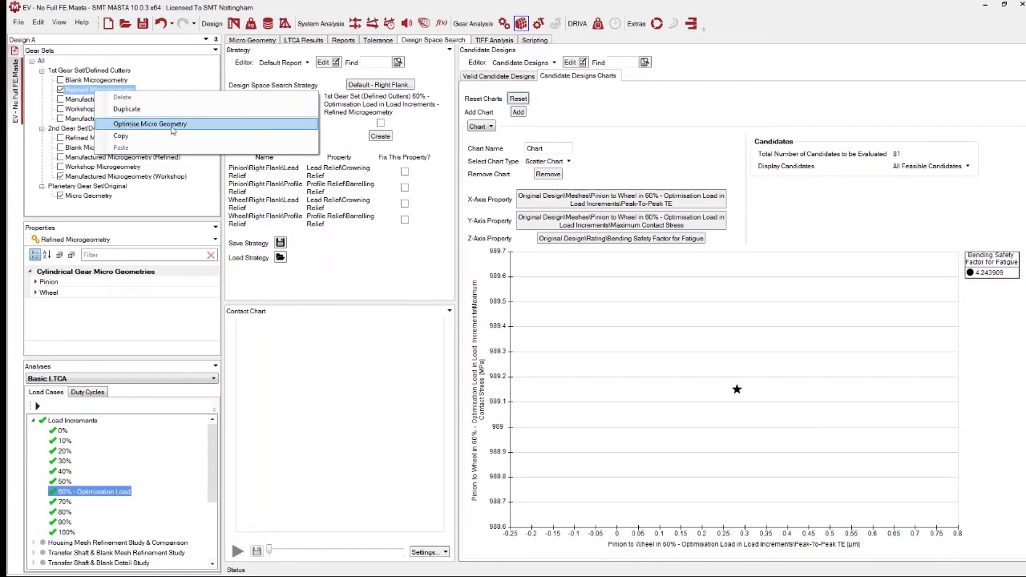
pyautogui.click(147, 125)
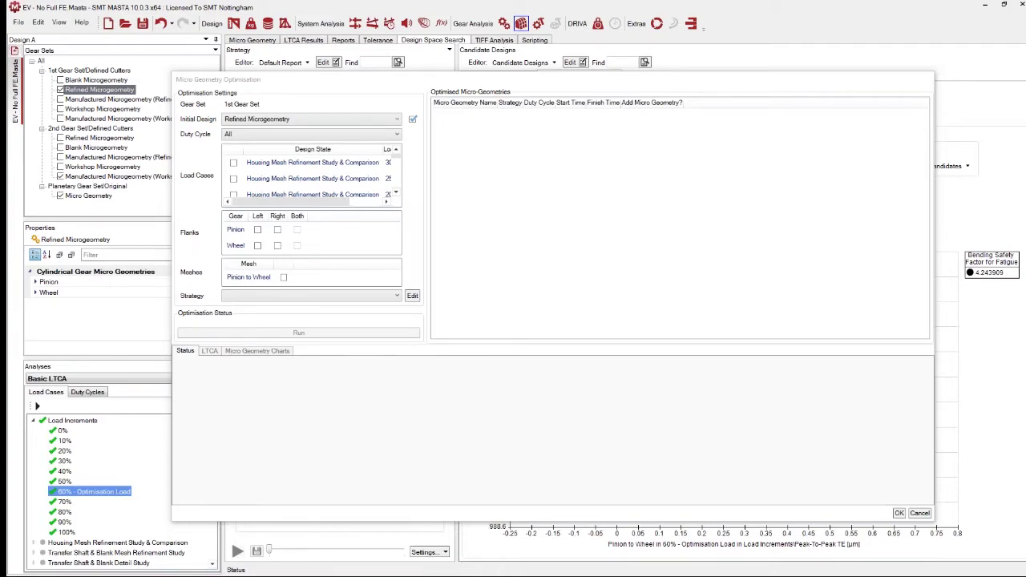
pyautogui.click(405, 428)
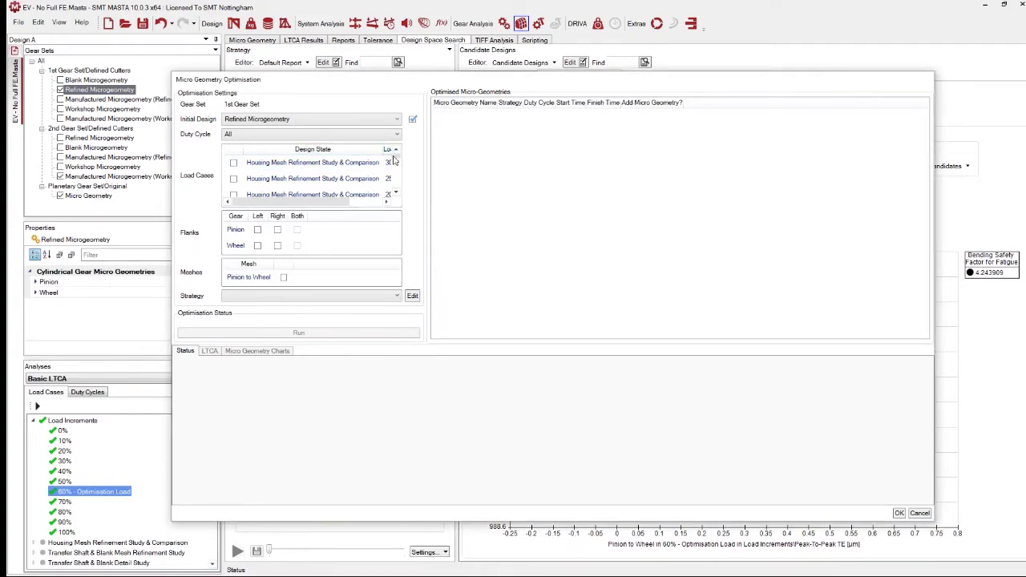
pyautogui.moveTo(392, 86); pyautogui.dragTo(370, 58)
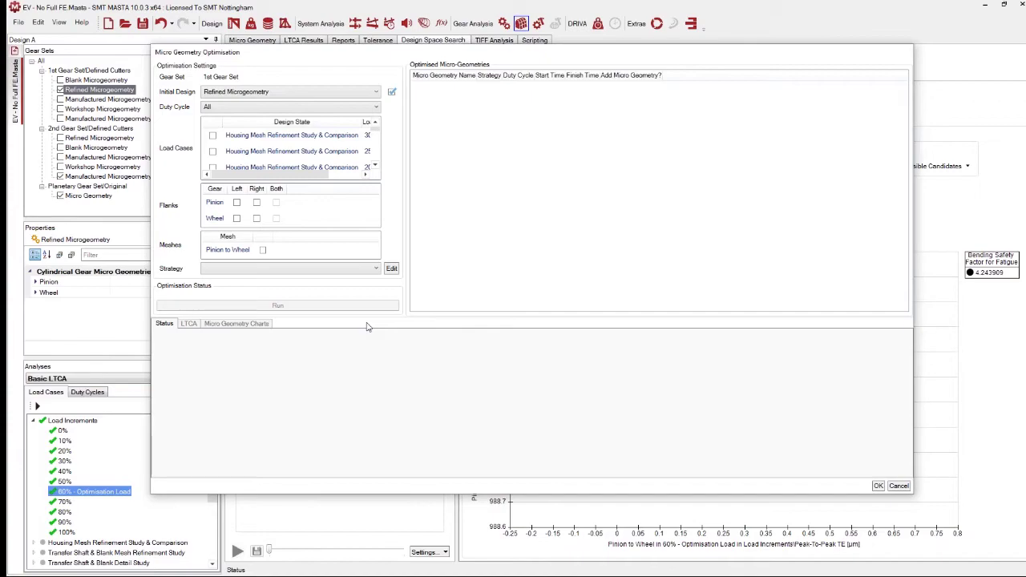
pyautogui.click(286, 268)
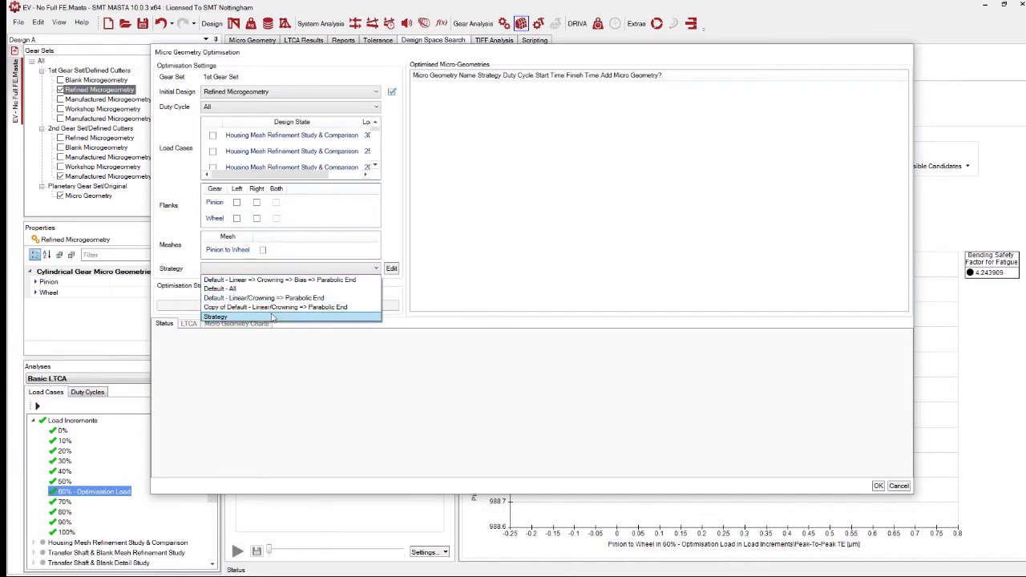
pyautogui.click(399, 202)
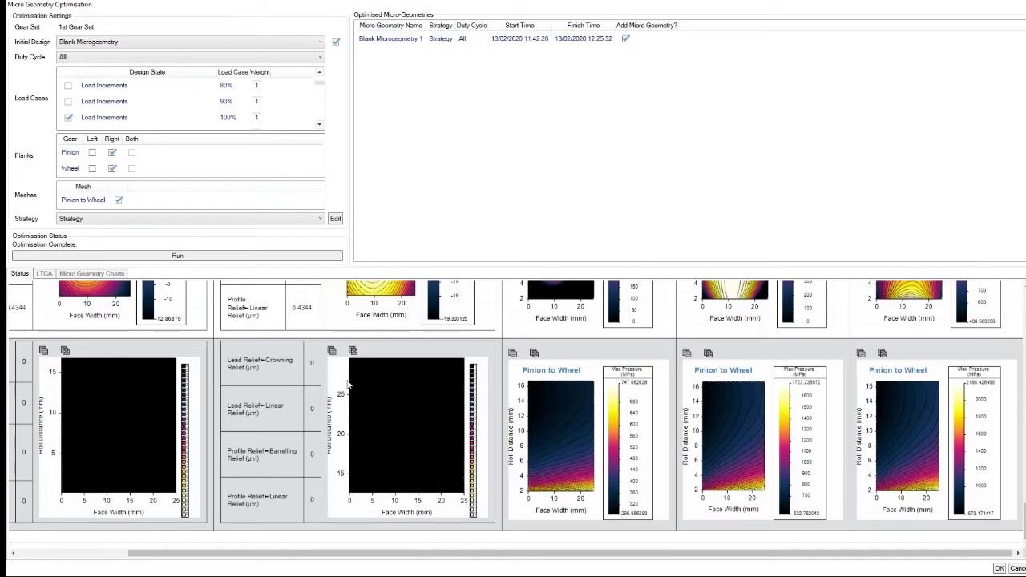
# Examine the flank relief maps and pinion-to-wheel contact pressure plots across the optimisation steps, and close Micro Geometry Optimisation
pyautogui.scroll(1, 370, 379)
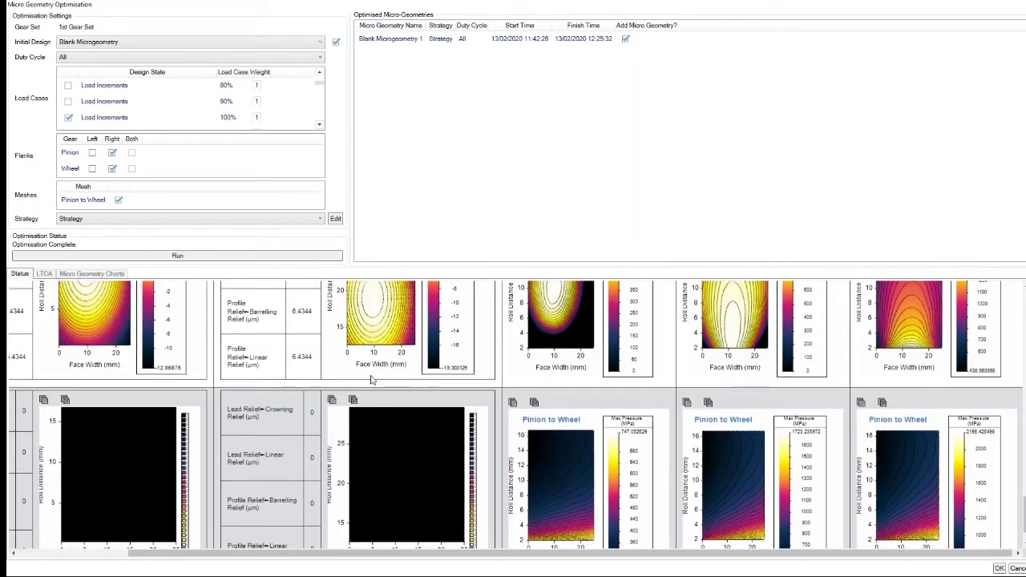
pyautogui.scroll(-1, 148, 425)
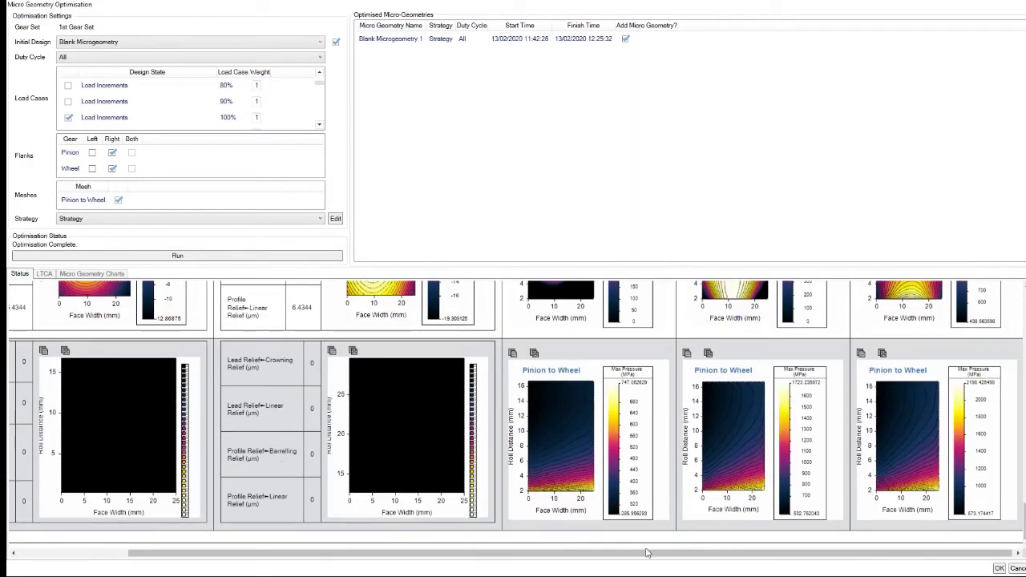
pyautogui.moveTo(648, 552); pyautogui.dragTo(537, 552)
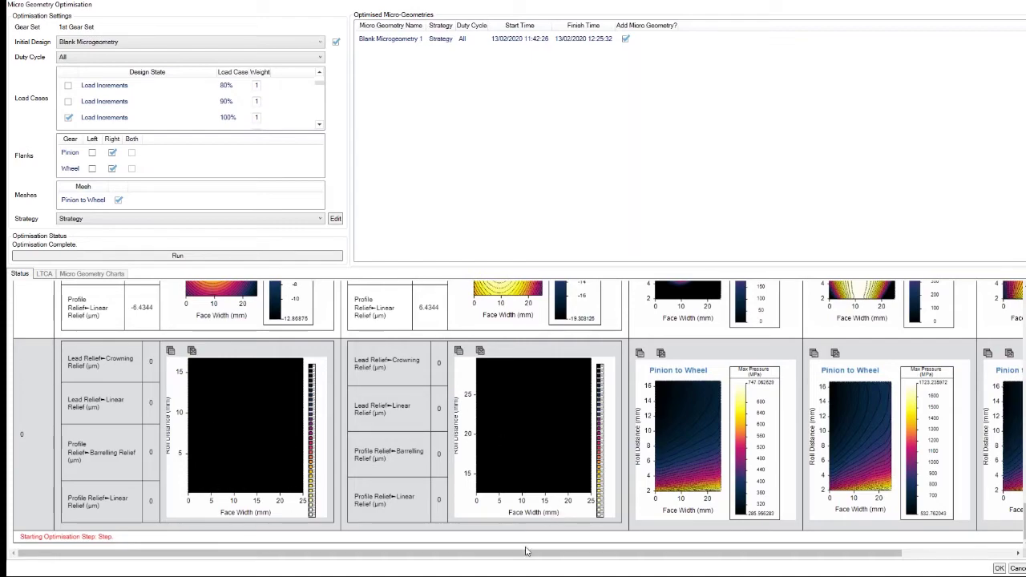
pyautogui.moveTo(534, 554); pyautogui.dragTo(666, 554)
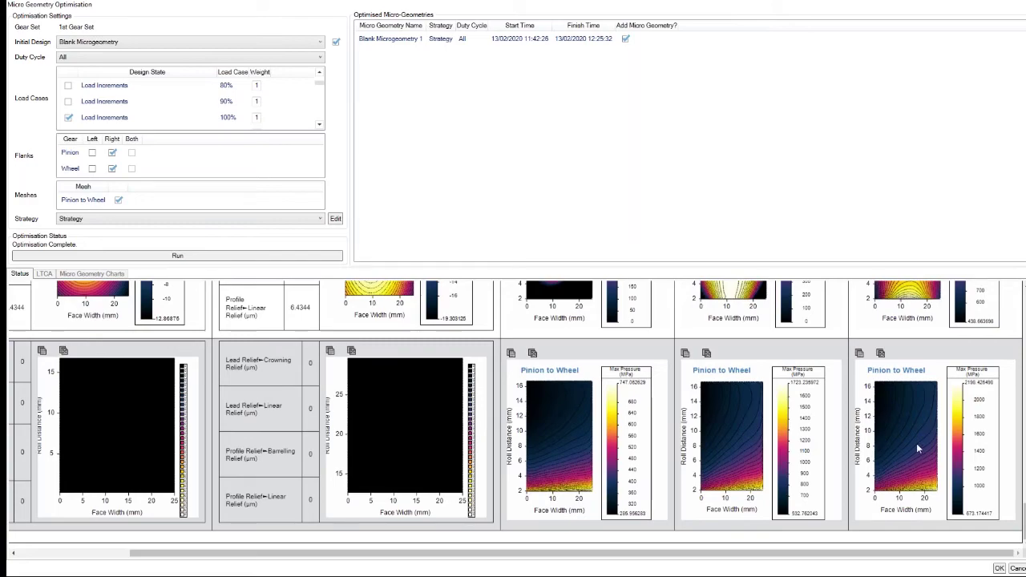
pyautogui.scroll(3, 924, 439)
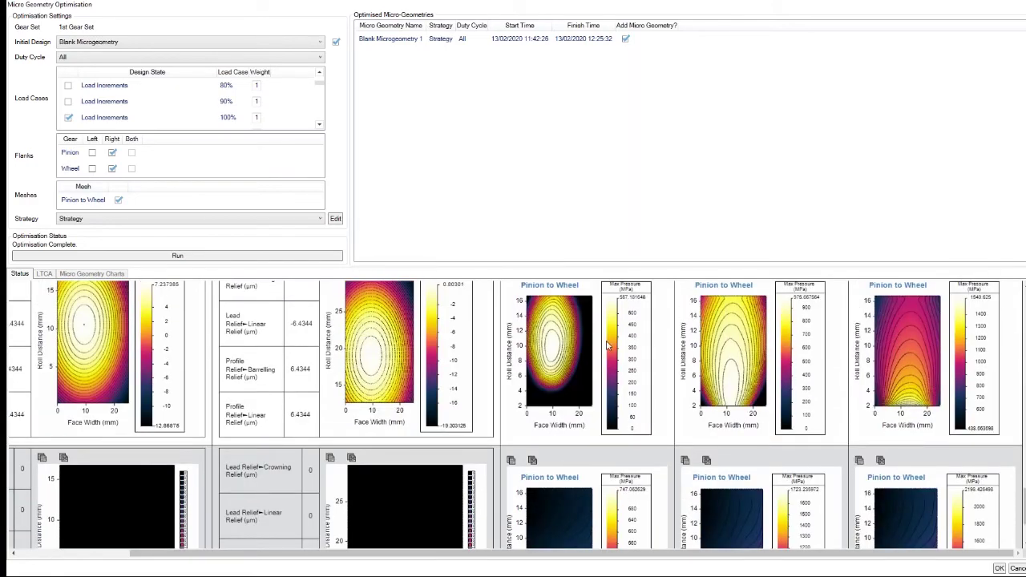
pyautogui.moveTo(694, 559)
pyautogui.mouseDown()
pyautogui.moveTo(569, 559)
pyautogui.moveTo(693, 559)
pyautogui.mouseUp()
pyautogui.scroll(-5, 620, 362)
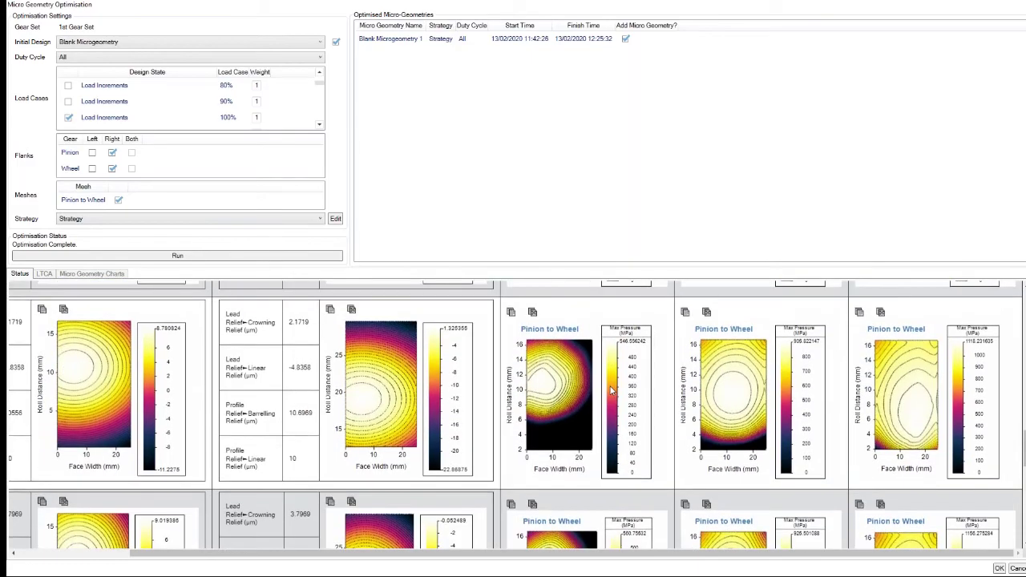
pyautogui.scroll(5, 609, 392)
pyautogui.scroll(5, 607, 397)
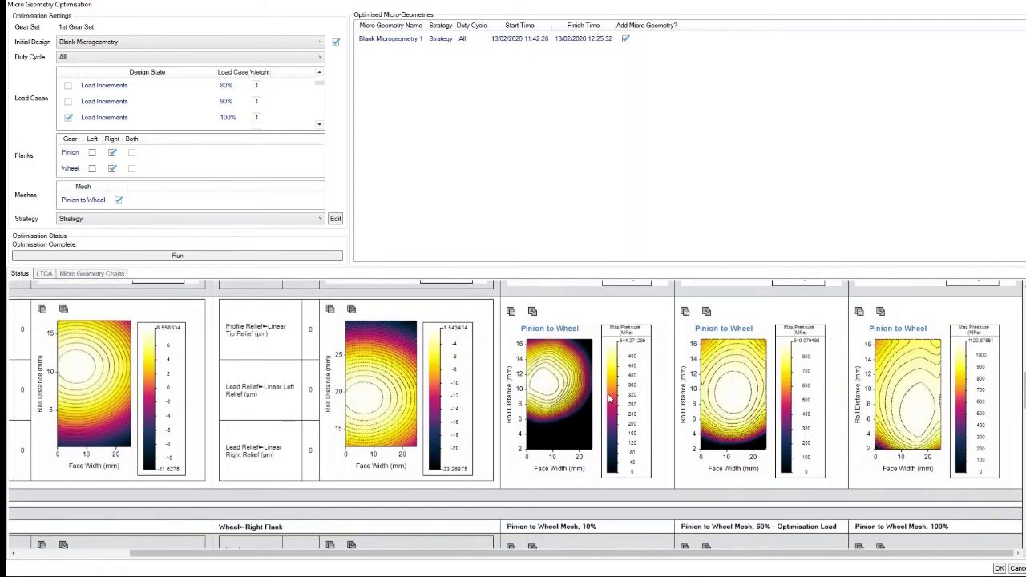
pyautogui.scroll(4, 607, 399)
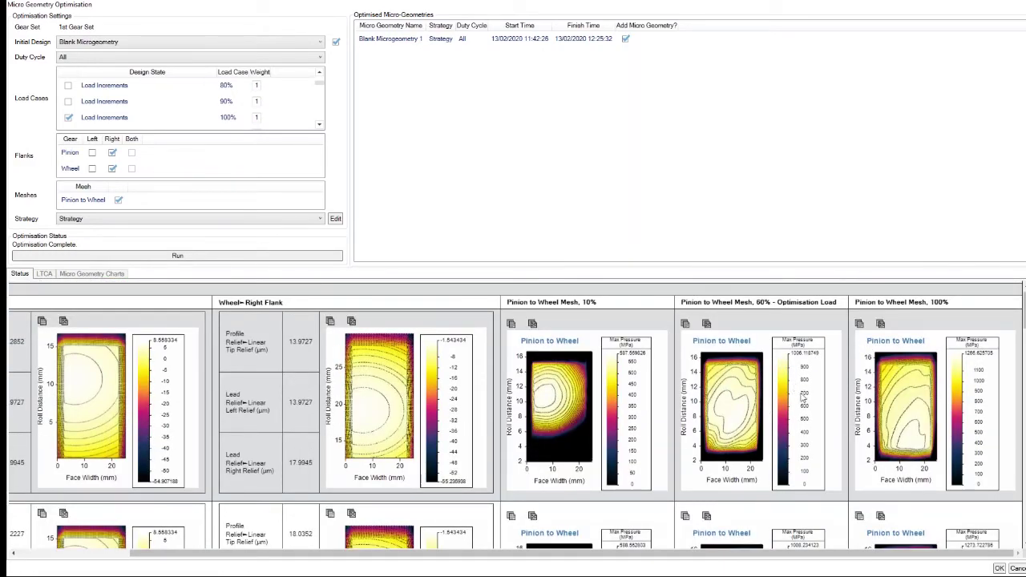
pyautogui.moveTo(904, 554)
pyautogui.mouseDown()
pyautogui.moveTo(727, 567)
pyautogui.moveTo(922, 561)
pyautogui.mouseUp()
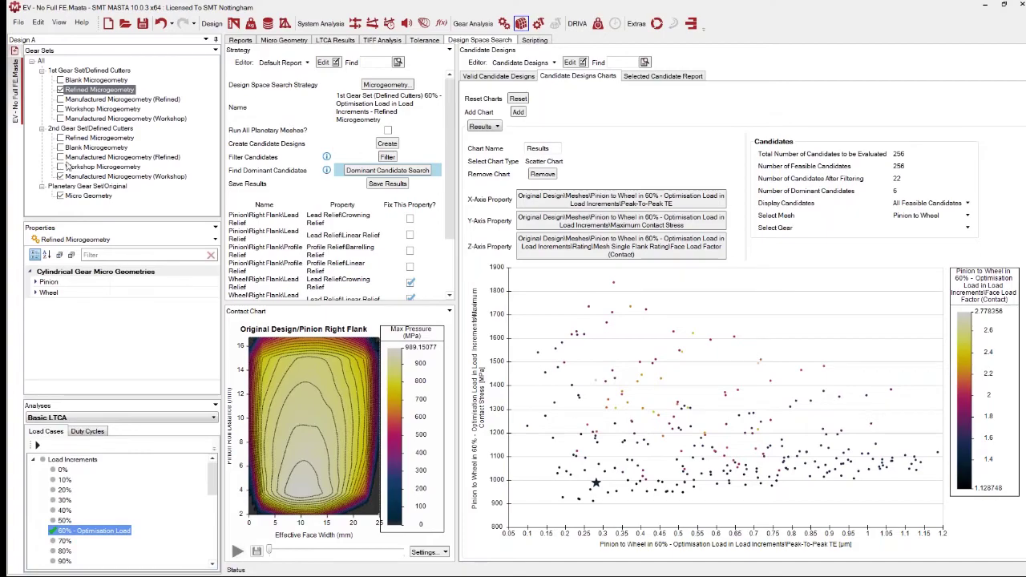
# Review the Design Space Search strategy properties and the Microgeometry strategy's input ranges, and close the strategy database unchanged
pyautogui.scroll(-2, 453, 141)
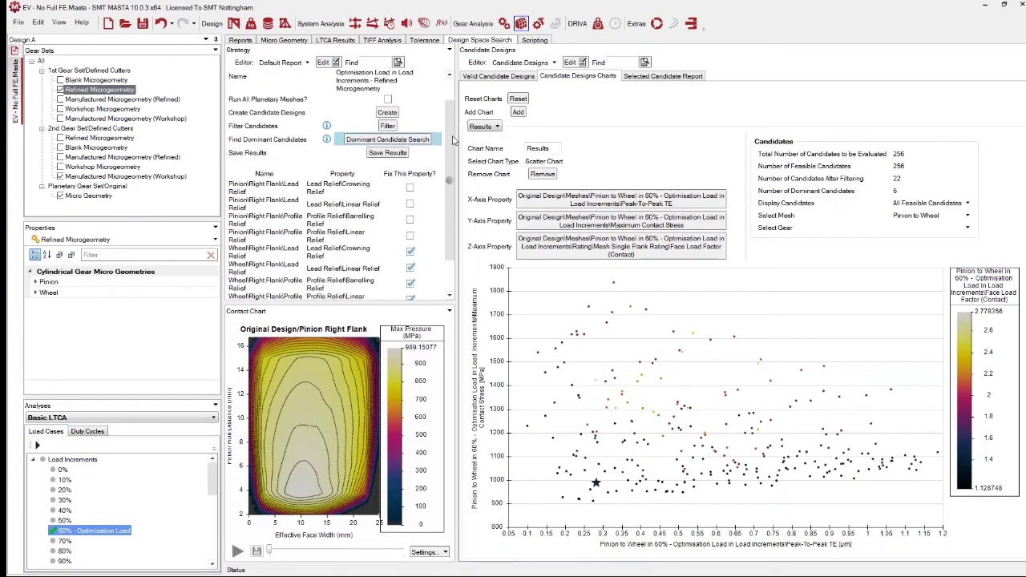
pyautogui.scroll(-1, 453, 140)
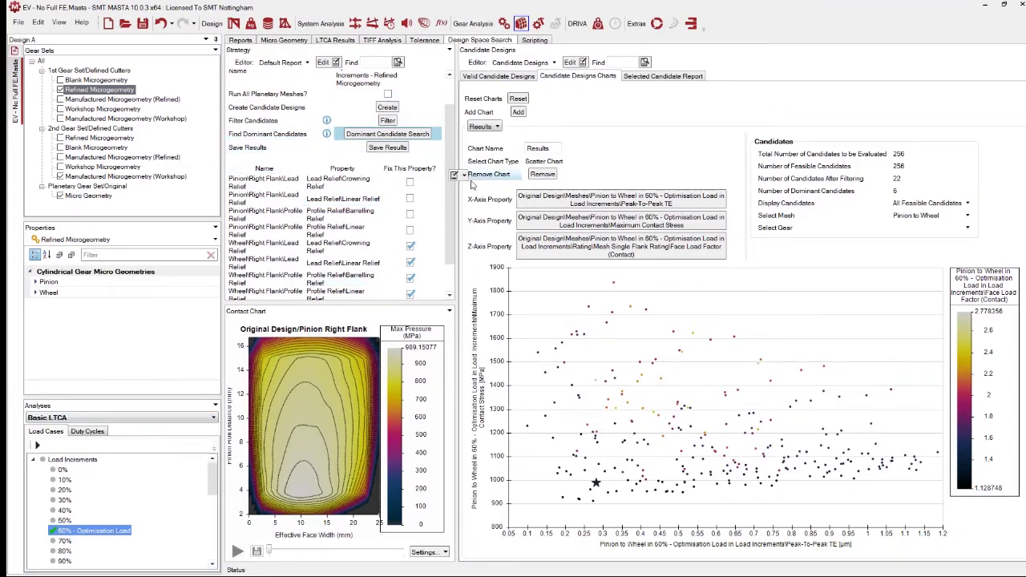
pyautogui.scroll(3, 454, 202)
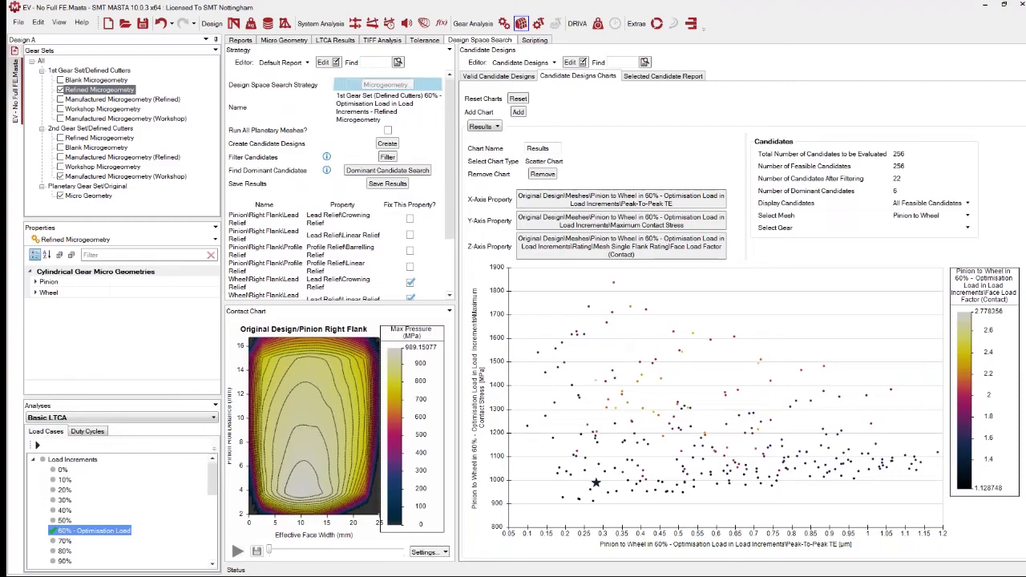
pyautogui.click(385, 84)
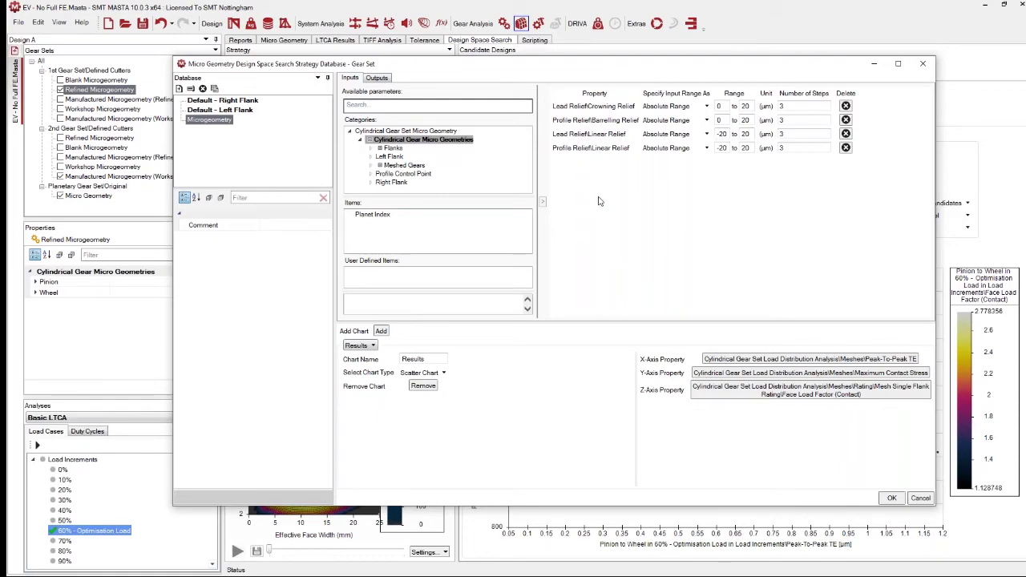
pyautogui.click(923, 64)
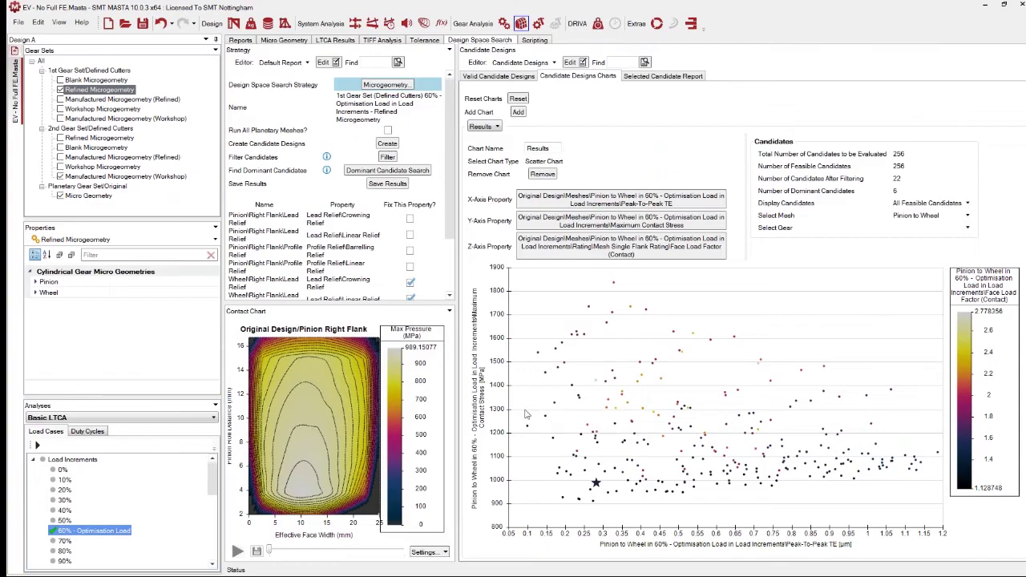
# Review the candidate counts and restrict the chart to Candidates After Filtering, and finally to Dominant Candidates
pyautogui.click(850, 157)
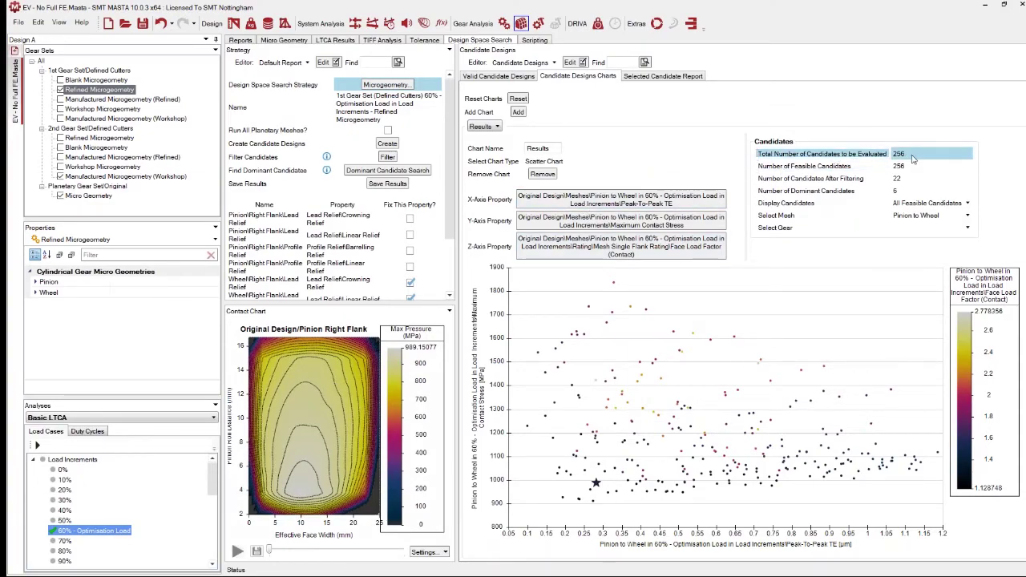
pyautogui.click(910, 166)
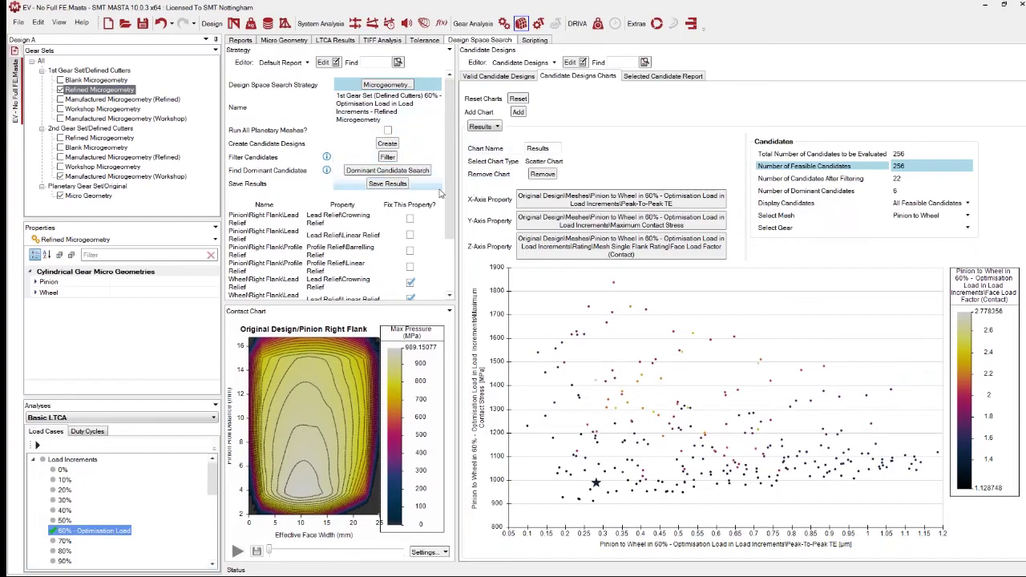
pyautogui.click(392, 160)
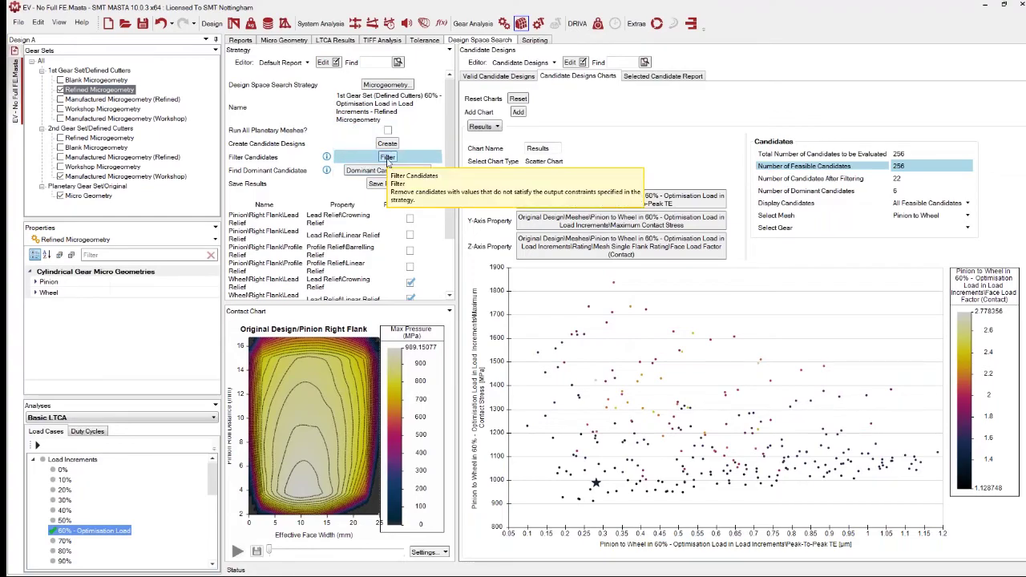
pyautogui.click(917, 203)
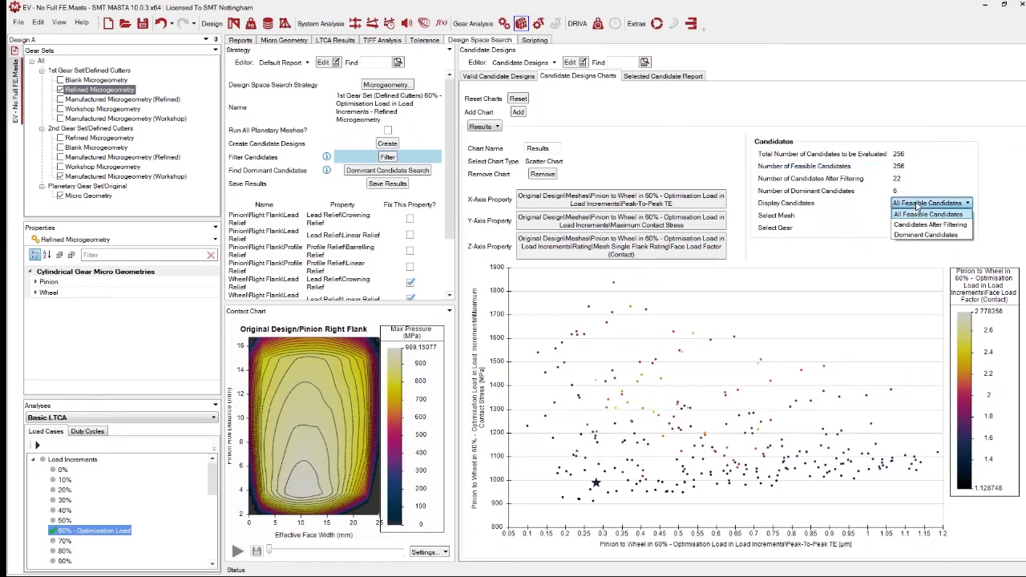
pyautogui.click(922, 225)
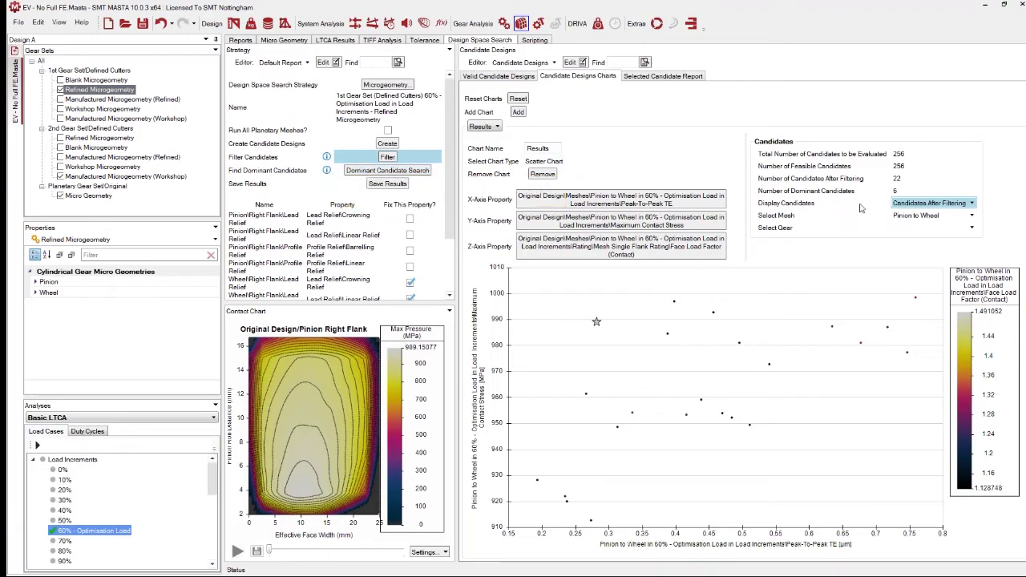
pyautogui.click(930, 204)
pyautogui.click(926, 234)
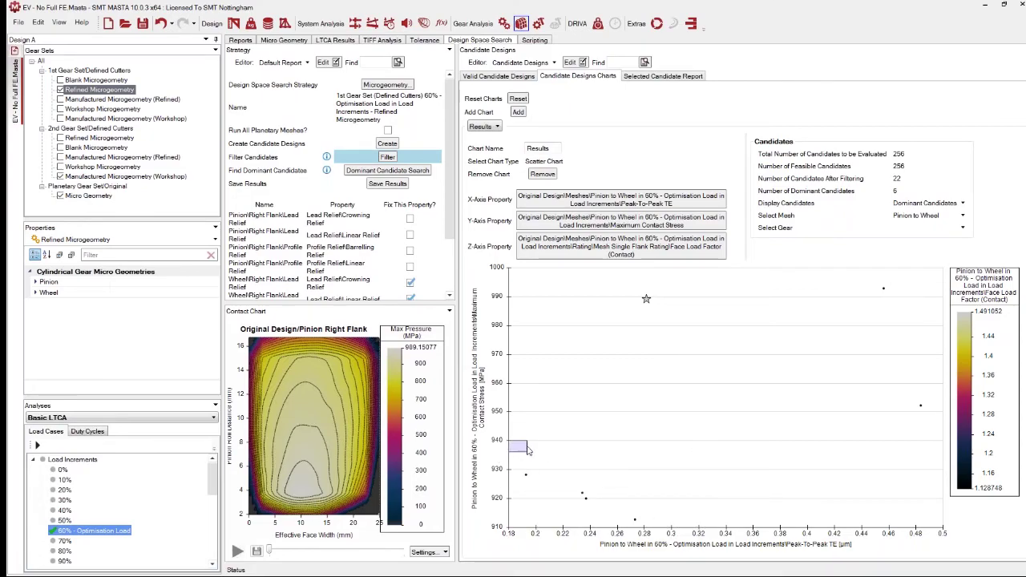
# Select the four dominant candidates with the lowest contact stress and show them on the Safety chart
pyautogui.moveTo(509, 440); pyautogui.dragTo(643, 549)
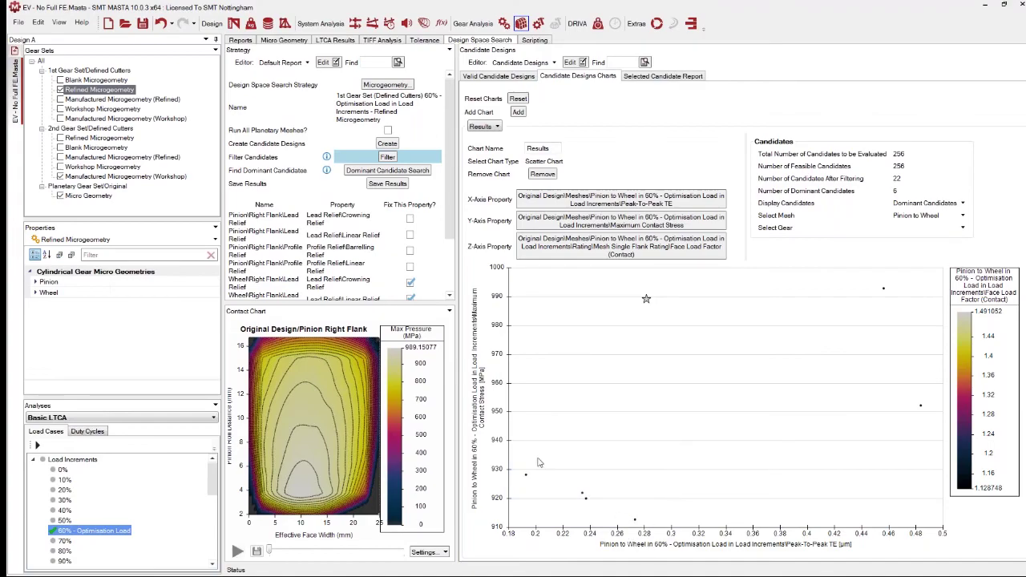
pyautogui.moveTo(522, 461); pyautogui.dragTo(664, 526)
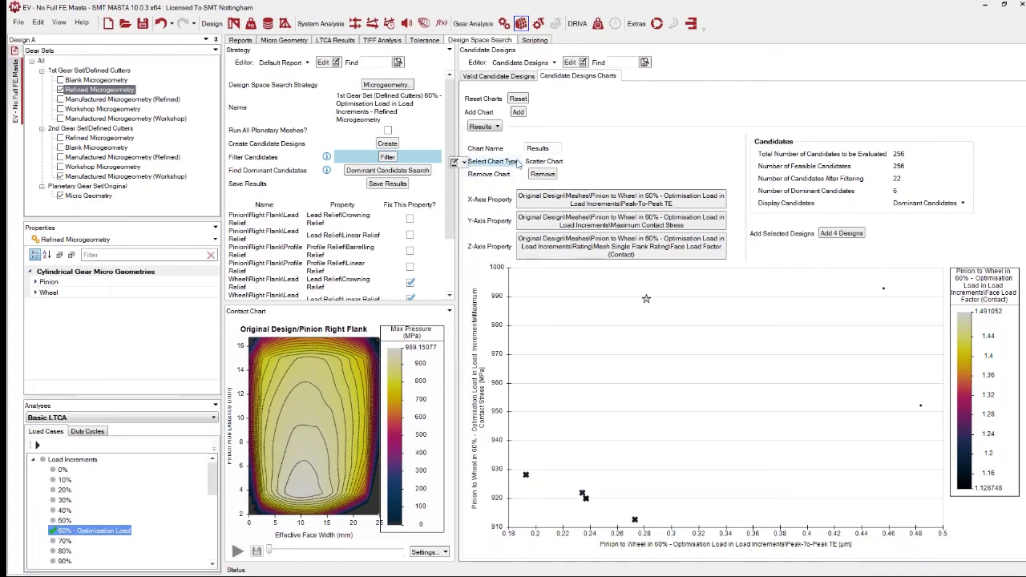
pyautogui.click(484, 127)
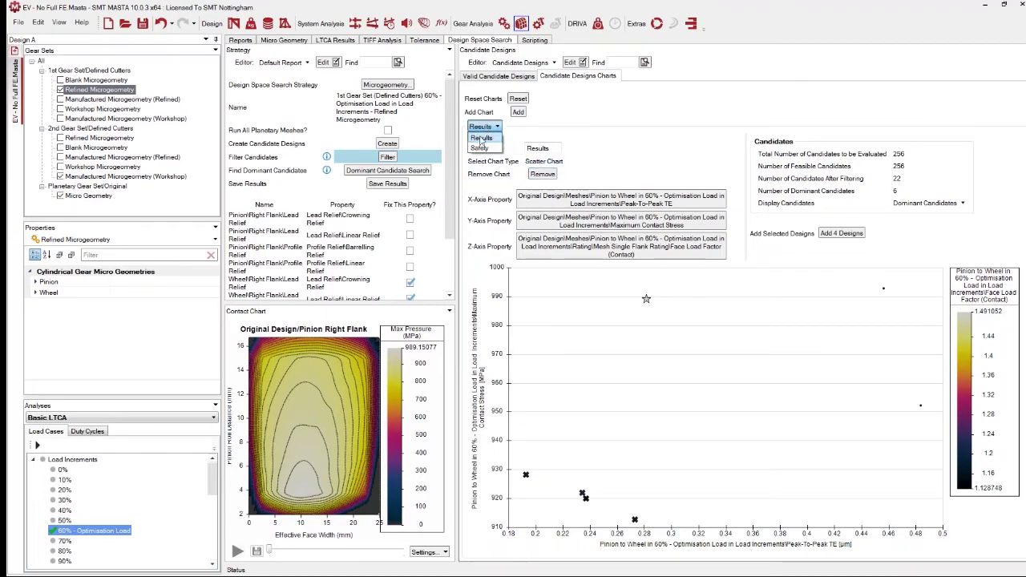
pyautogui.click(479, 144)
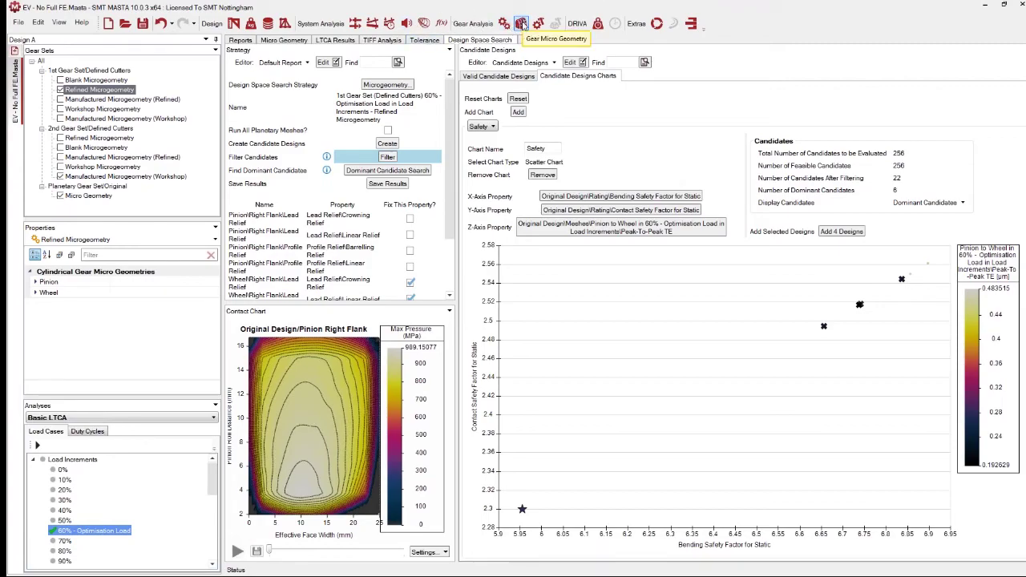
# Open the Parametric Study Tool's parameter setup for the 1st Gear Set and re-acquire the returned licences
pyautogui.click(442, 30)
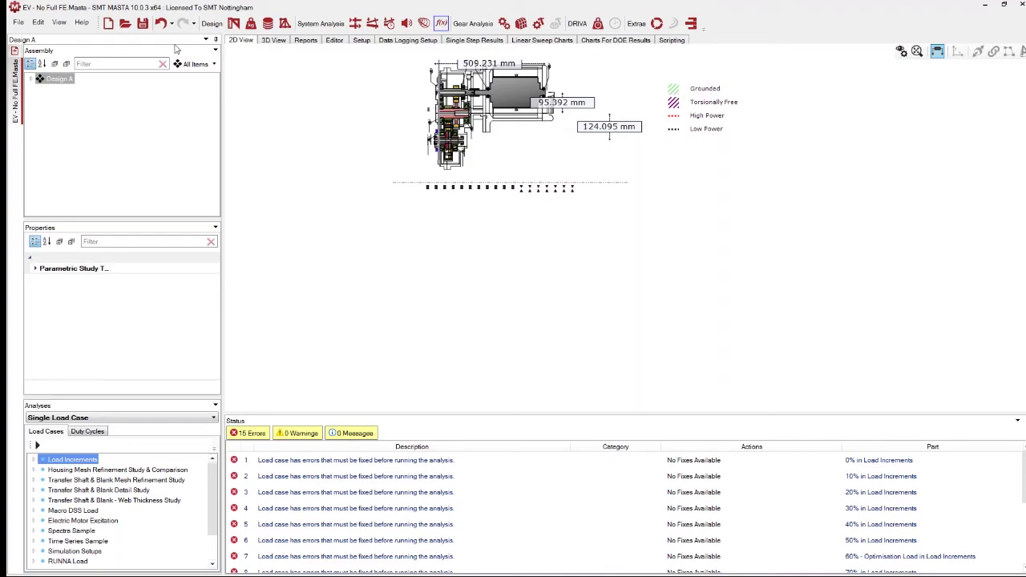
pyautogui.click(361, 41)
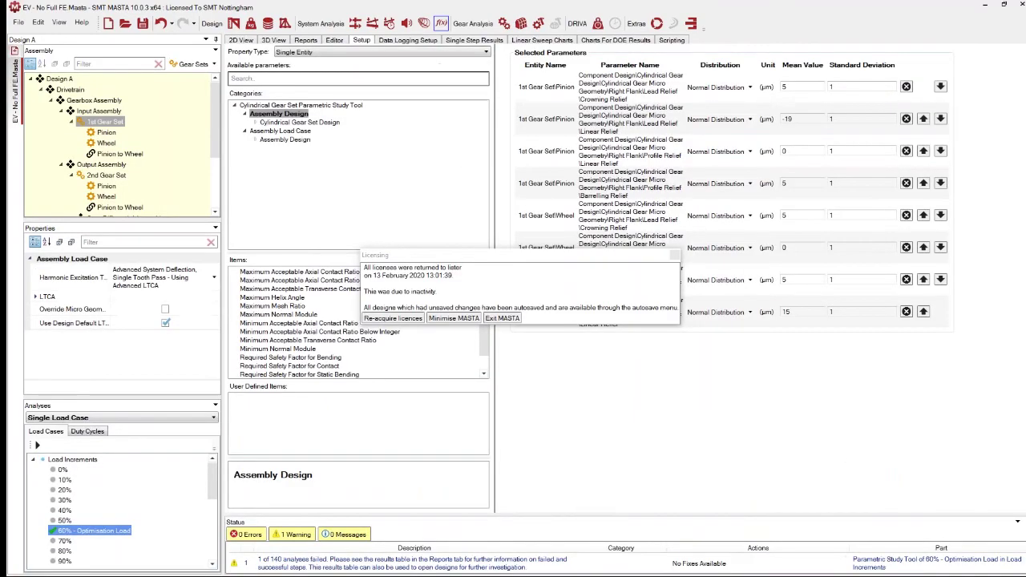
pyautogui.click(390, 318)
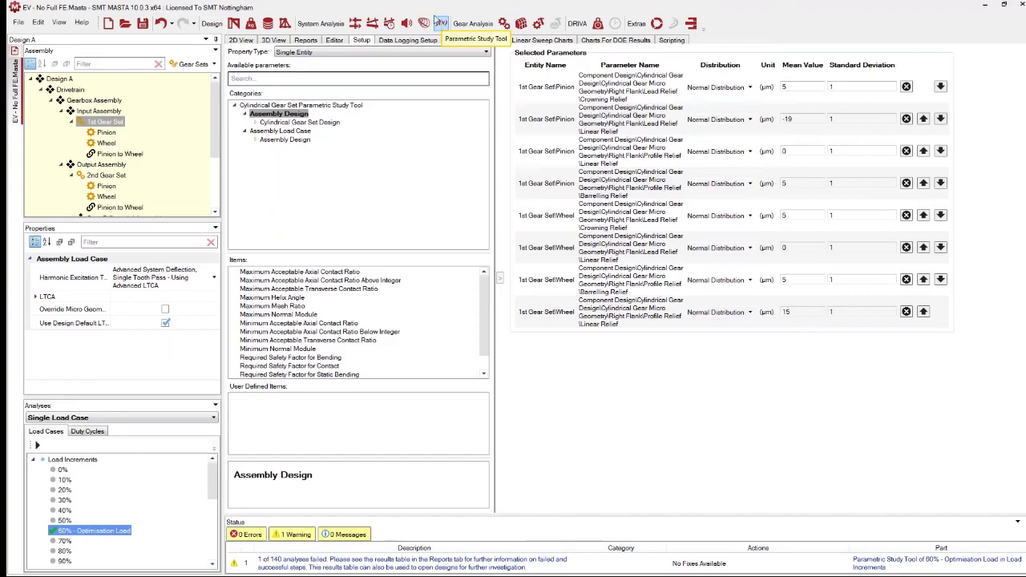
# Review the general settings of the Monte Carlo parametric study and its available study types
pyautogui.click(328, 43)
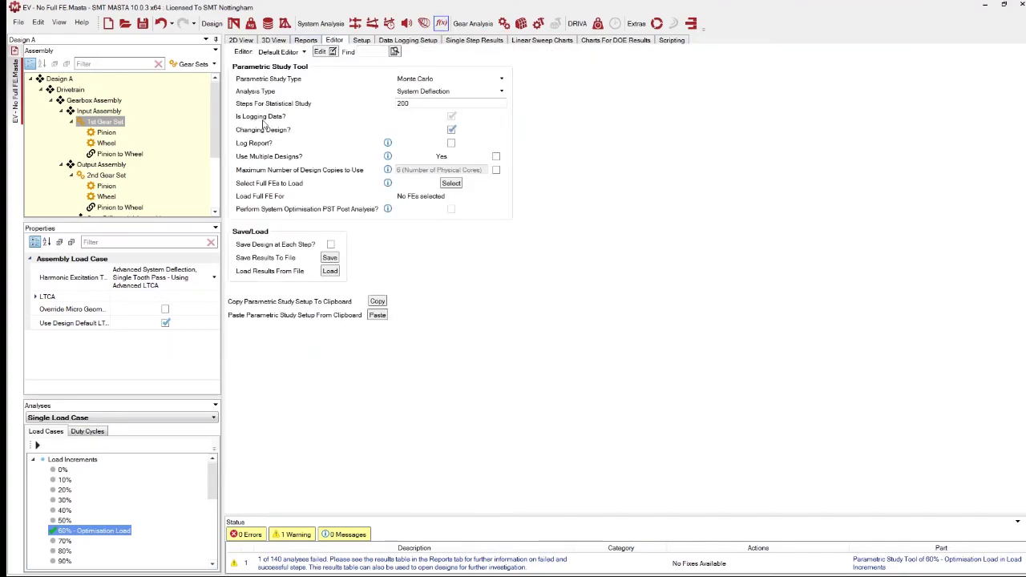
pyautogui.click(455, 80)
pyautogui.click(455, 80)
# Examine the pinion's available parameters and the distributions, mean values and standard deviations of the selected micro geometry parameters
pyautogui.click(362, 40)
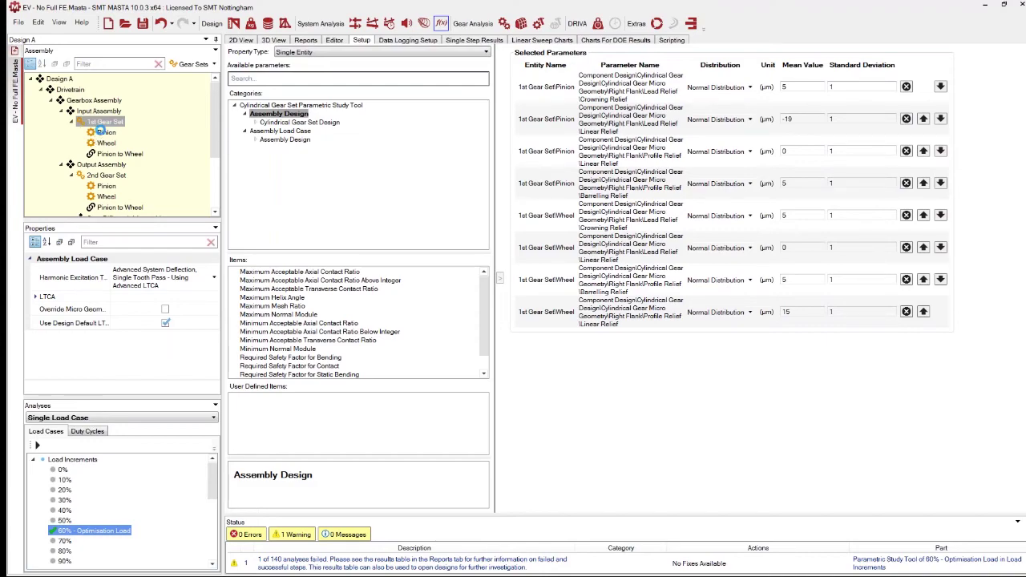
pyautogui.click(102, 132)
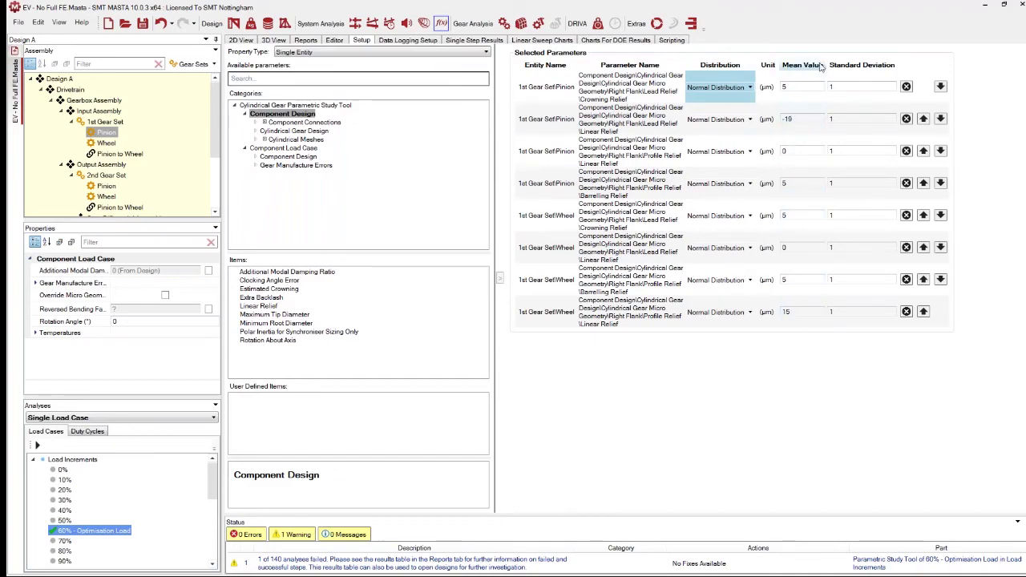
pyautogui.moveTo(854, 80); pyautogui.dragTo(854, 317)
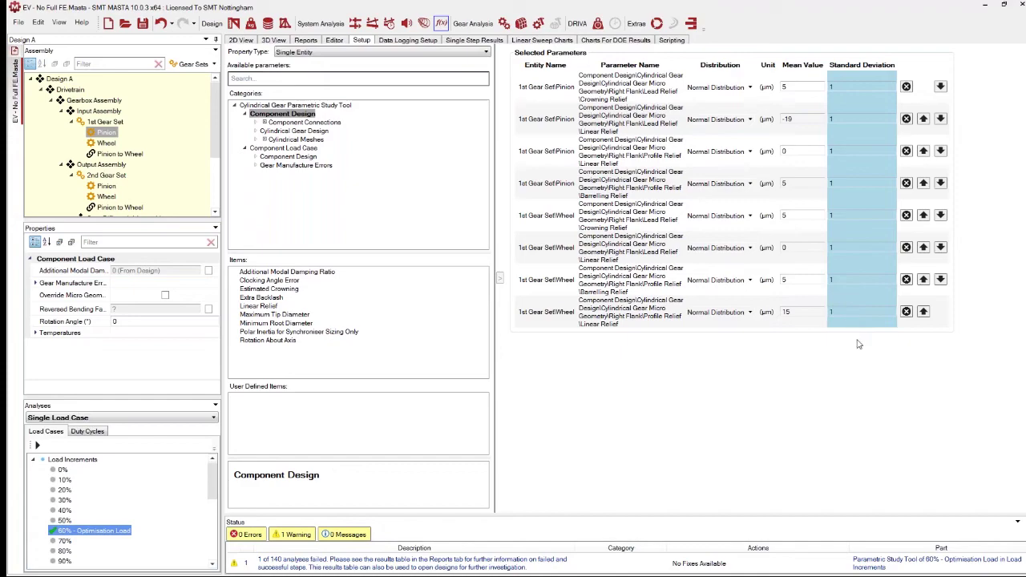
pyautogui.click(859, 391)
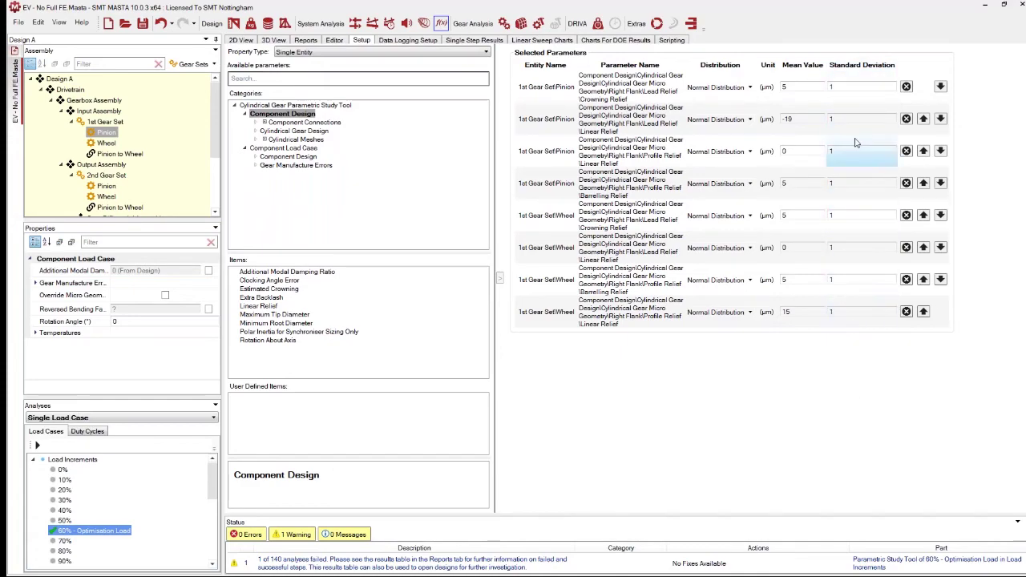
# Review the result properties logged for the 1st Gear Set and the number of steps for the statistical study
pyautogui.click(416, 42)
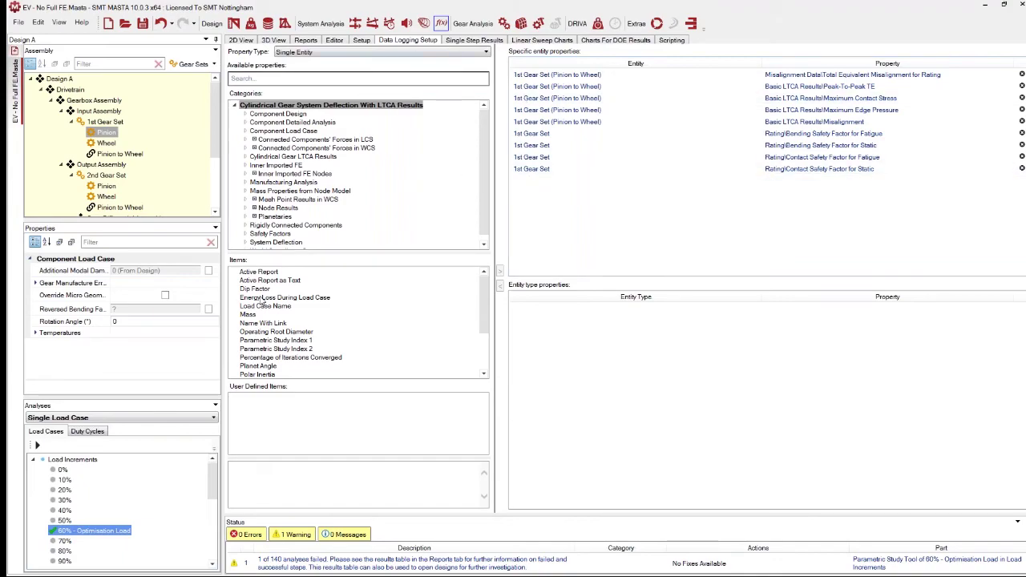
pyautogui.click(334, 40)
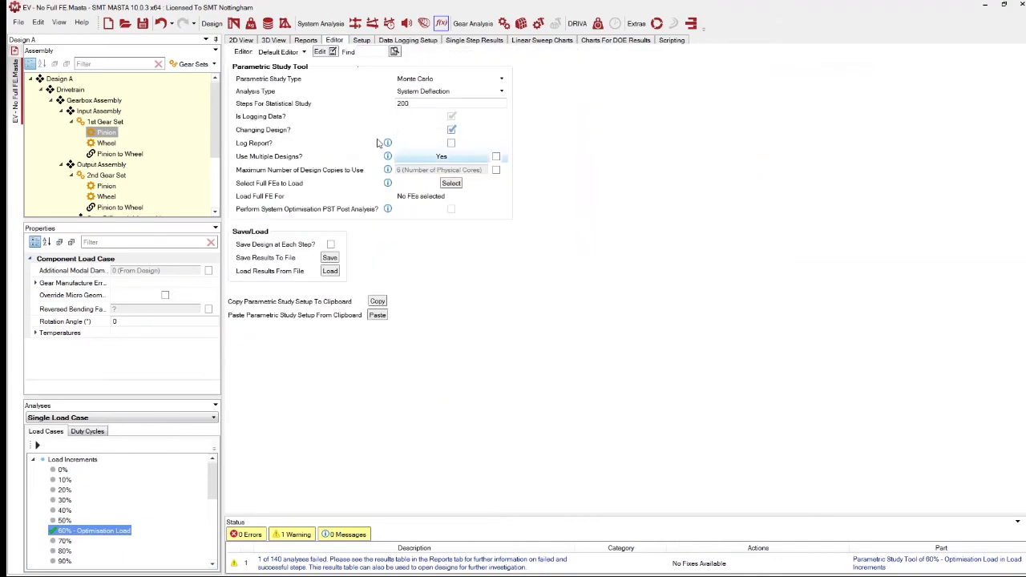
pyautogui.click(409, 104)
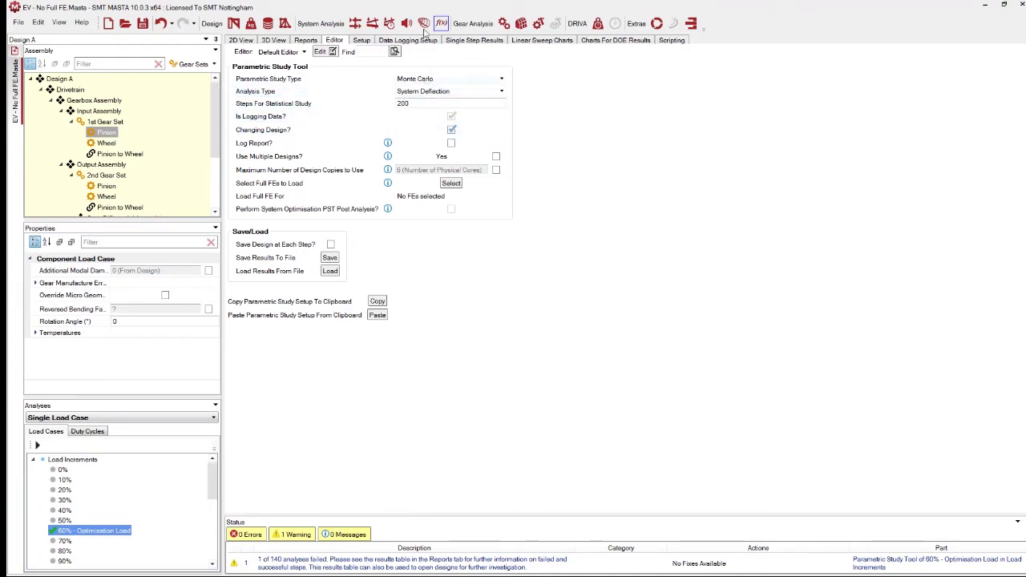
# Examine the report histograms of the pinion's varied micro geometry parameters, including crowning, linear and barrelling relief
pyautogui.click(305, 40)
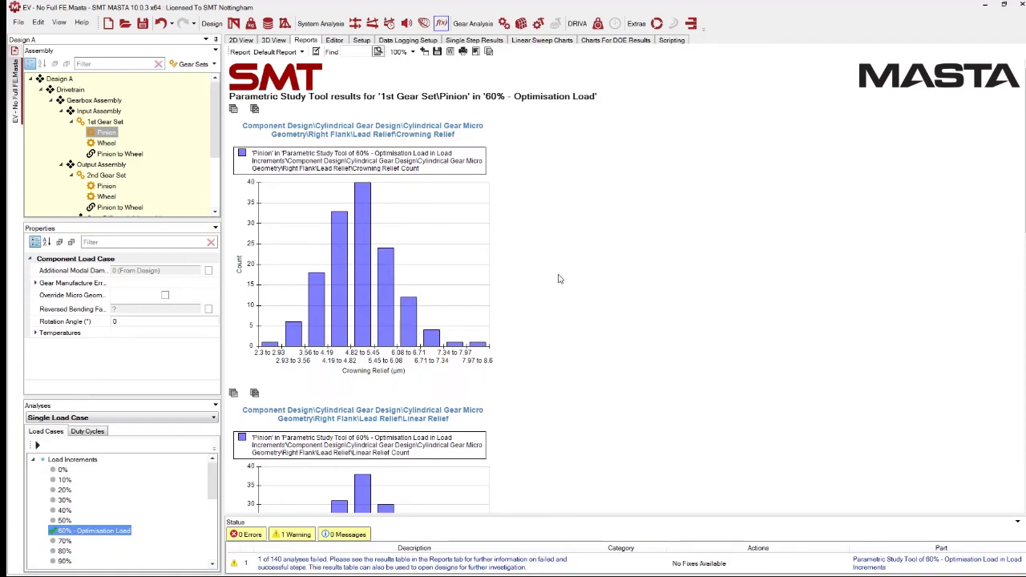
pyautogui.scroll(-3, 536, 274)
pyautogui.scroll(3, 536, 274)
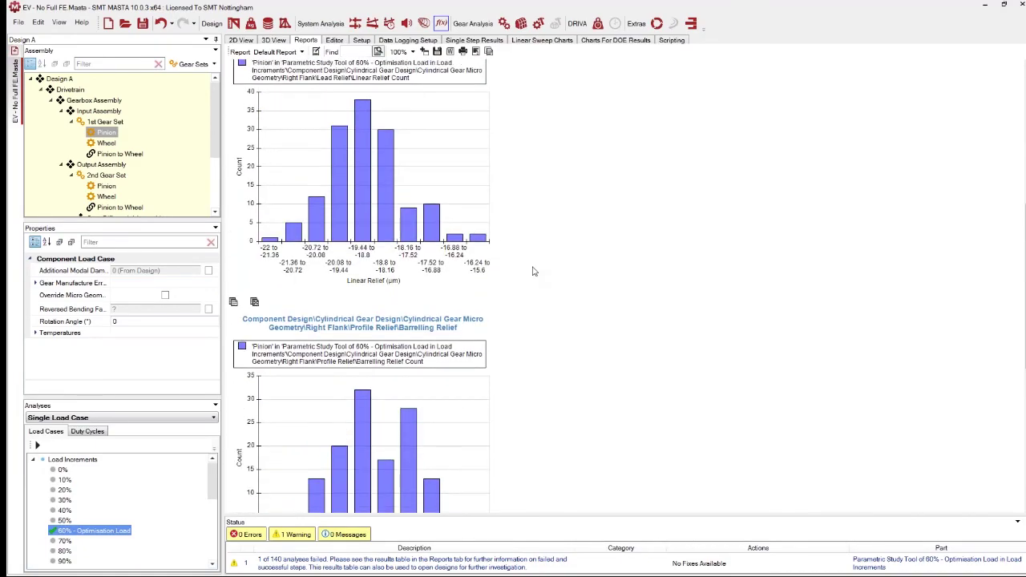
# Examine the 1st Gear Set's Pinion to Wheel result histograms for contact stress, edge pressure, misalignment and peak-to-peak transmission error
pyautogui.click(120, 154)
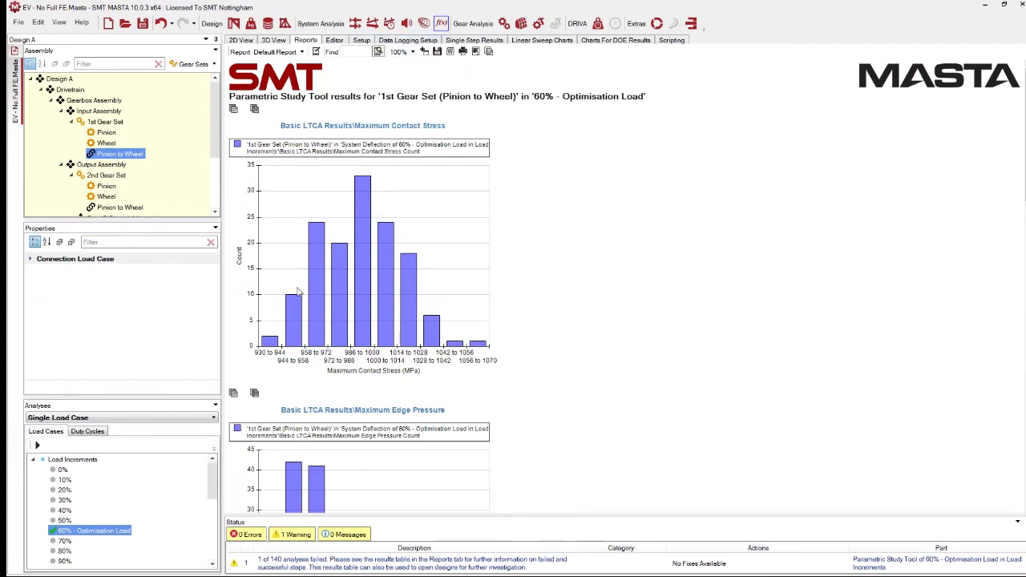
pyautogui.scroll(-5, 348, 293)
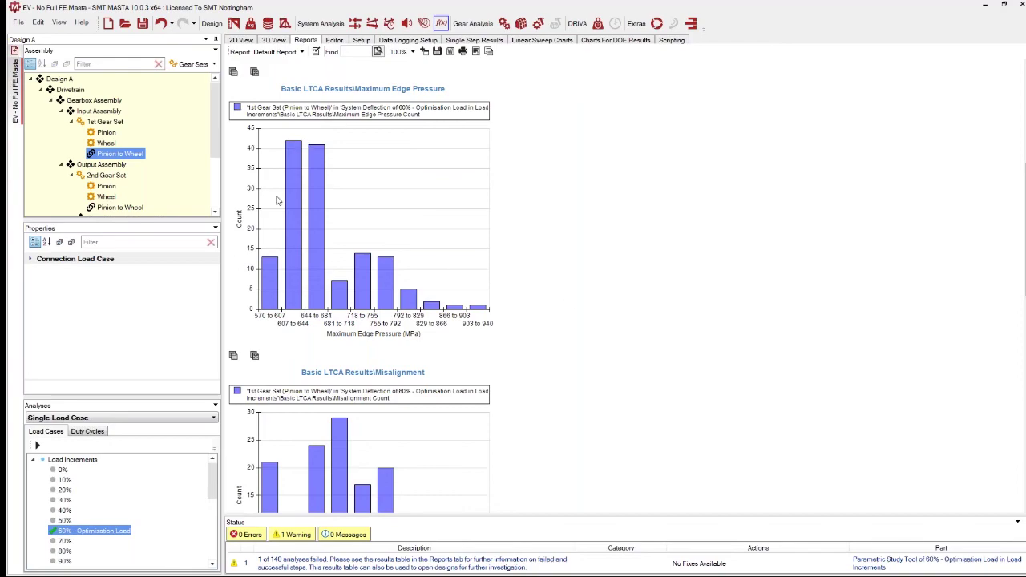
pyautogui.scroll(-2, 533, 322)
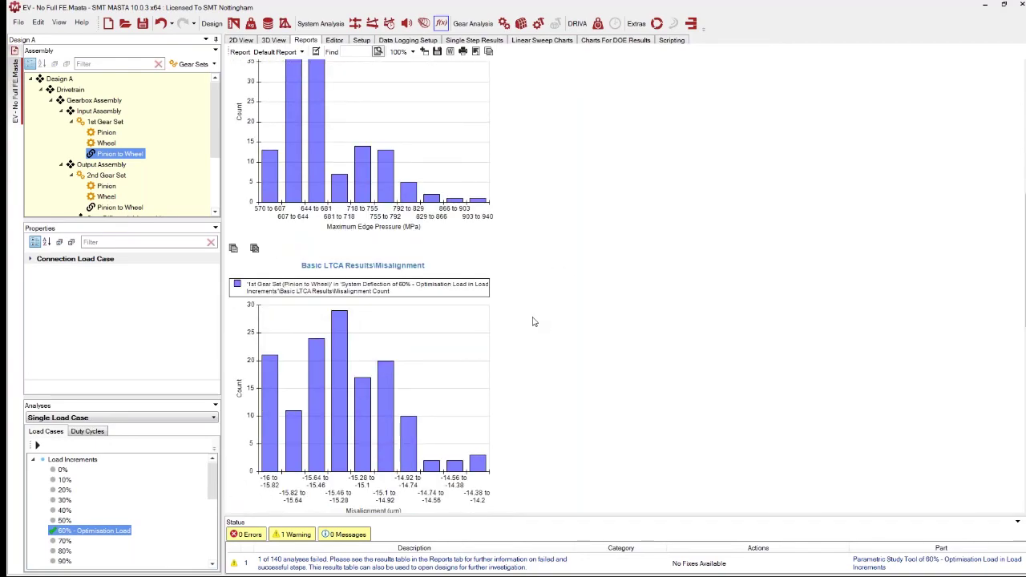
pyautogui.scroll(-1, 407, 310)
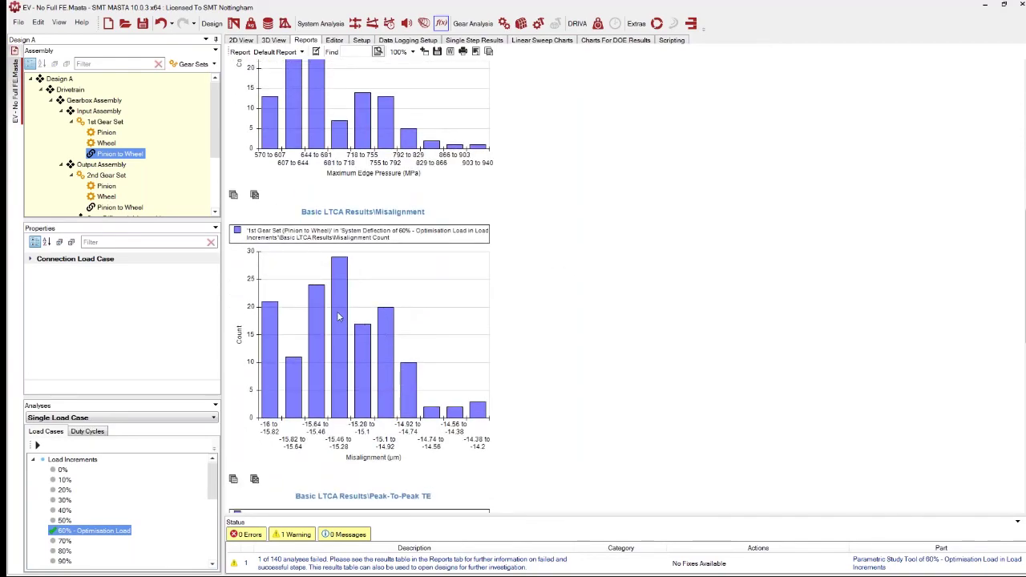
pyautogui.scroll(-1, 338, 318)
pyautogui.scroll(-2, 339, 318)
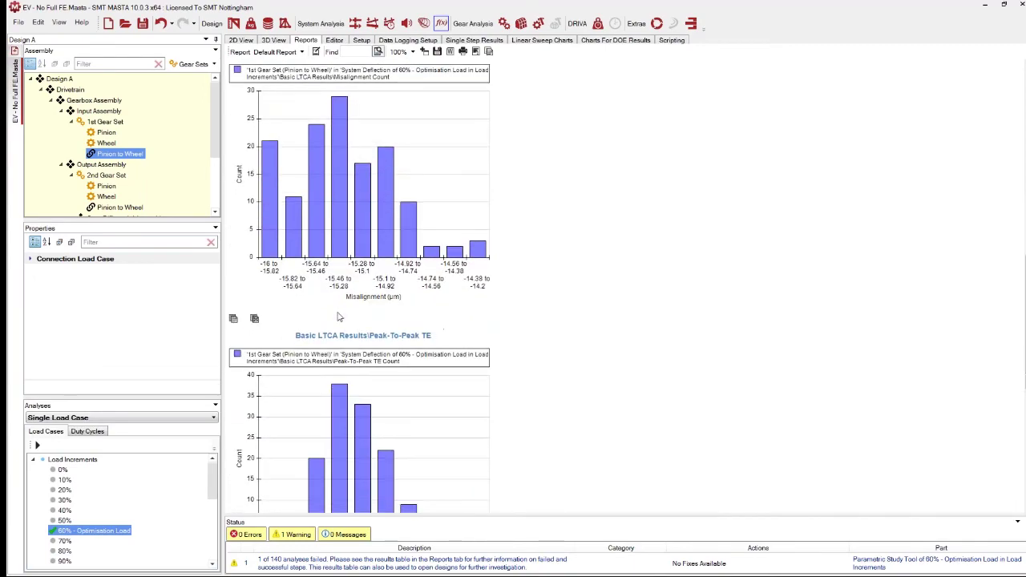
pyautogui.scroll(-3, 339, 318)
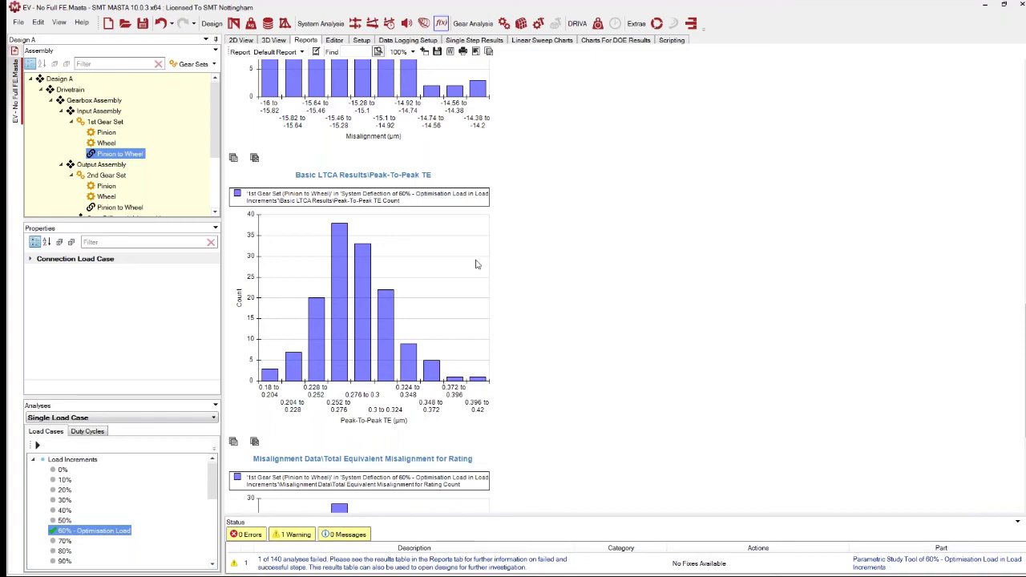
pyautogui.scroll(-3, 476, 264)
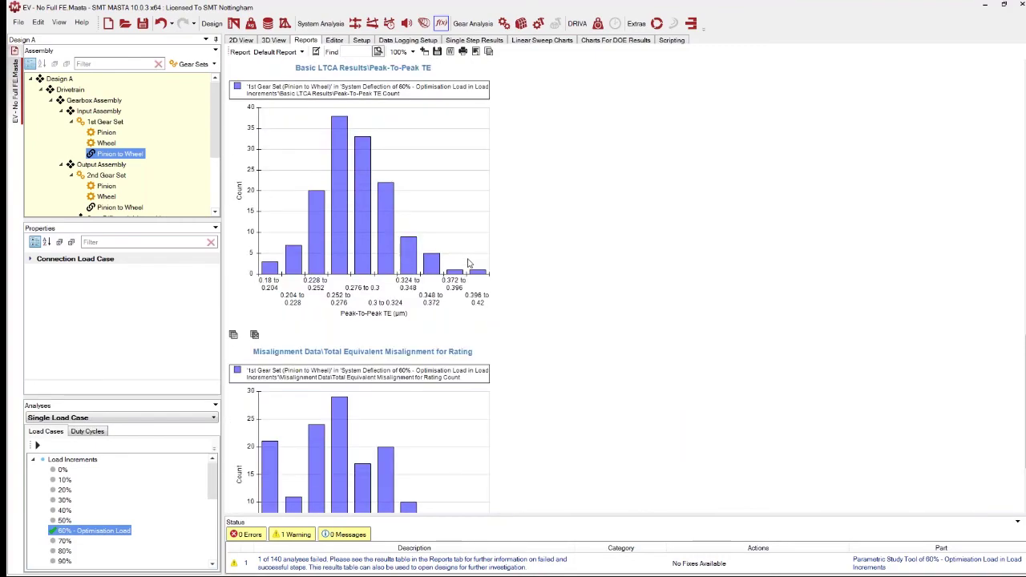
pyautogui.scroll(4, 469, 263)
pyautogui.scroll(15, 469, 263)
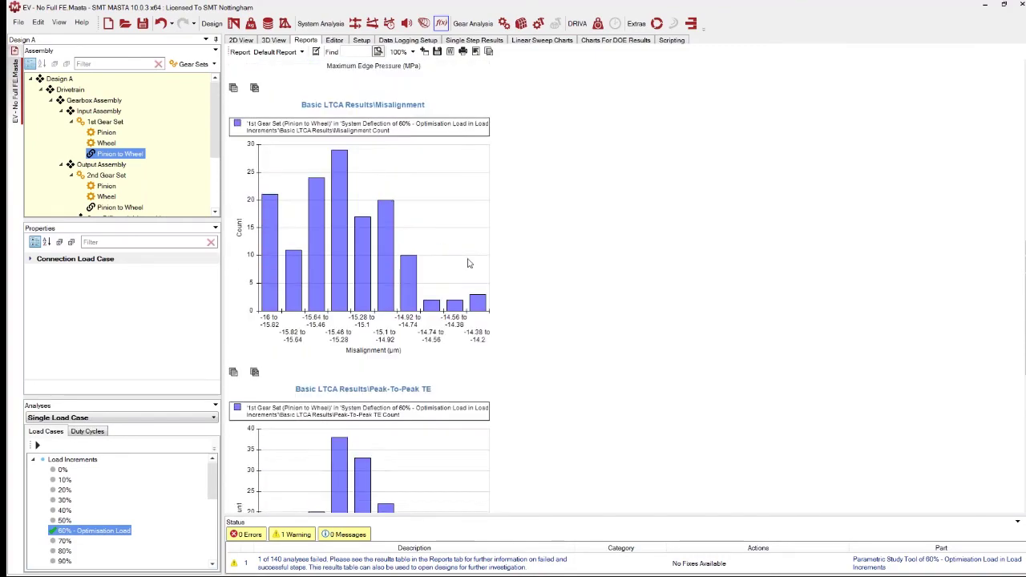